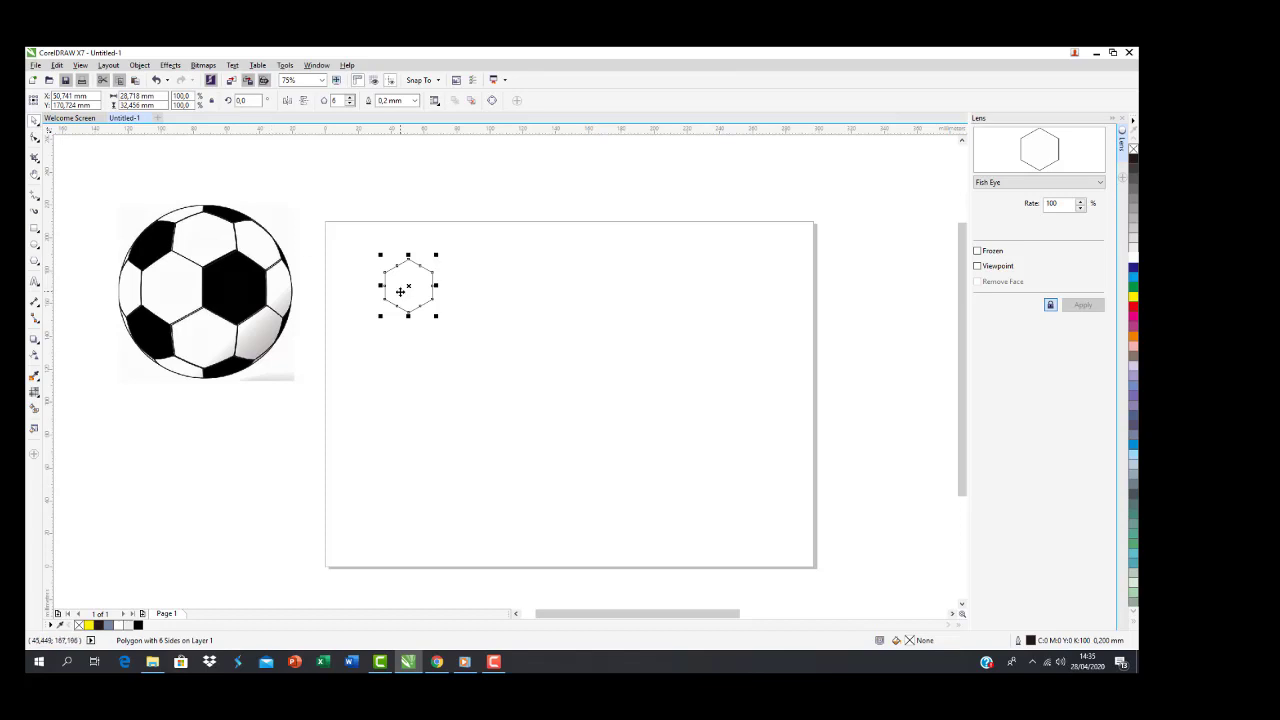
# Duplicate the hexagon and place the copy beside the original so that their vertical edges coincide
pyautogui.hotkey('ctrl', 'd')
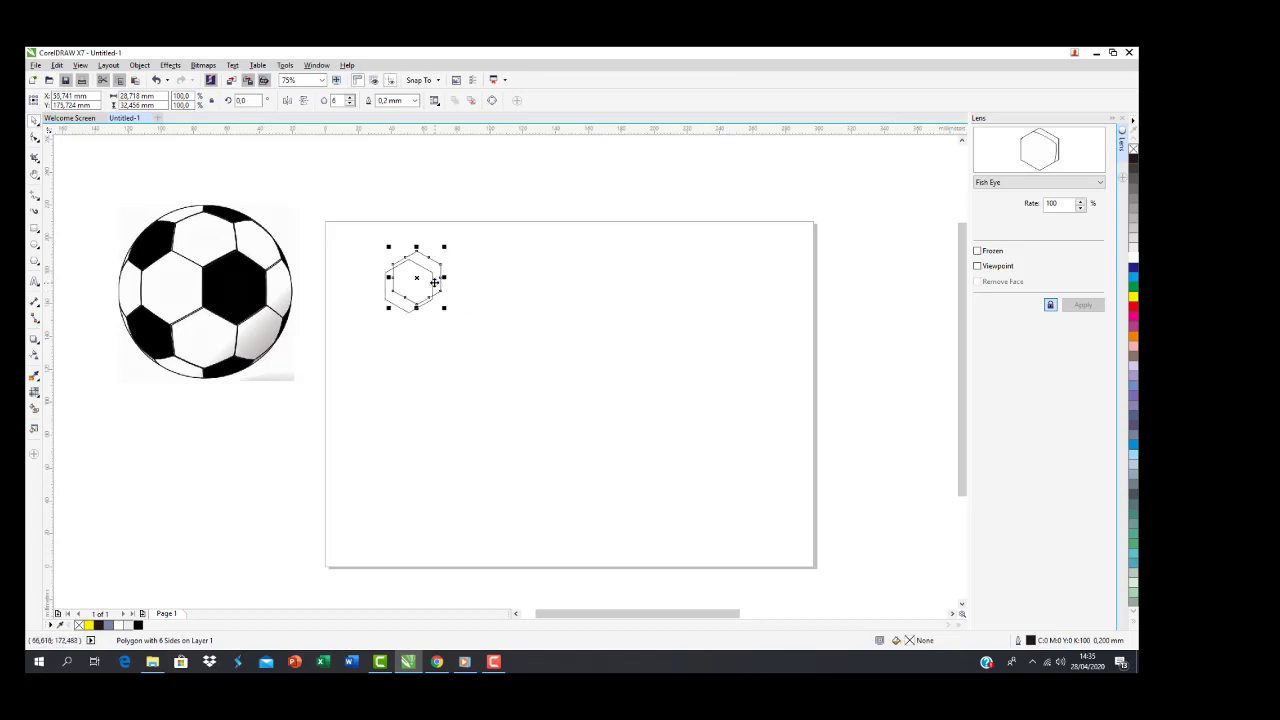
pyautogui.moveTo(435, 282); pyautogui.dragTo(481, 280)
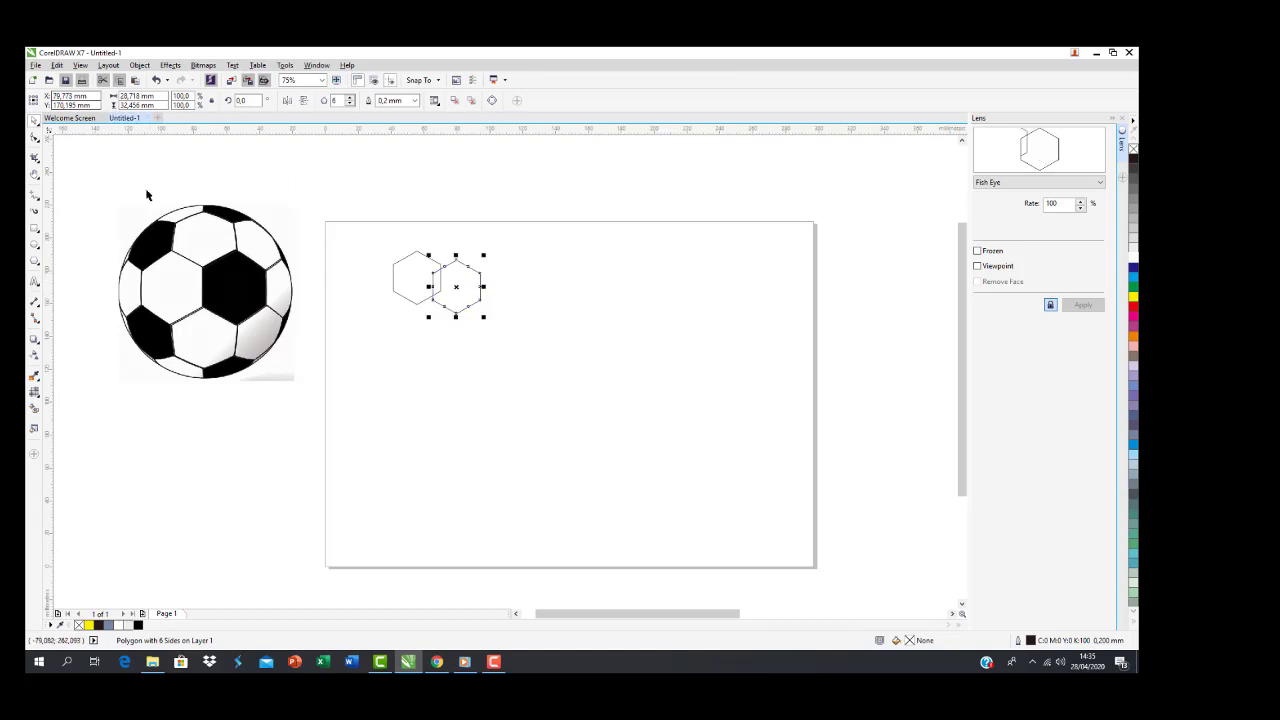
pyautogui.press('z')
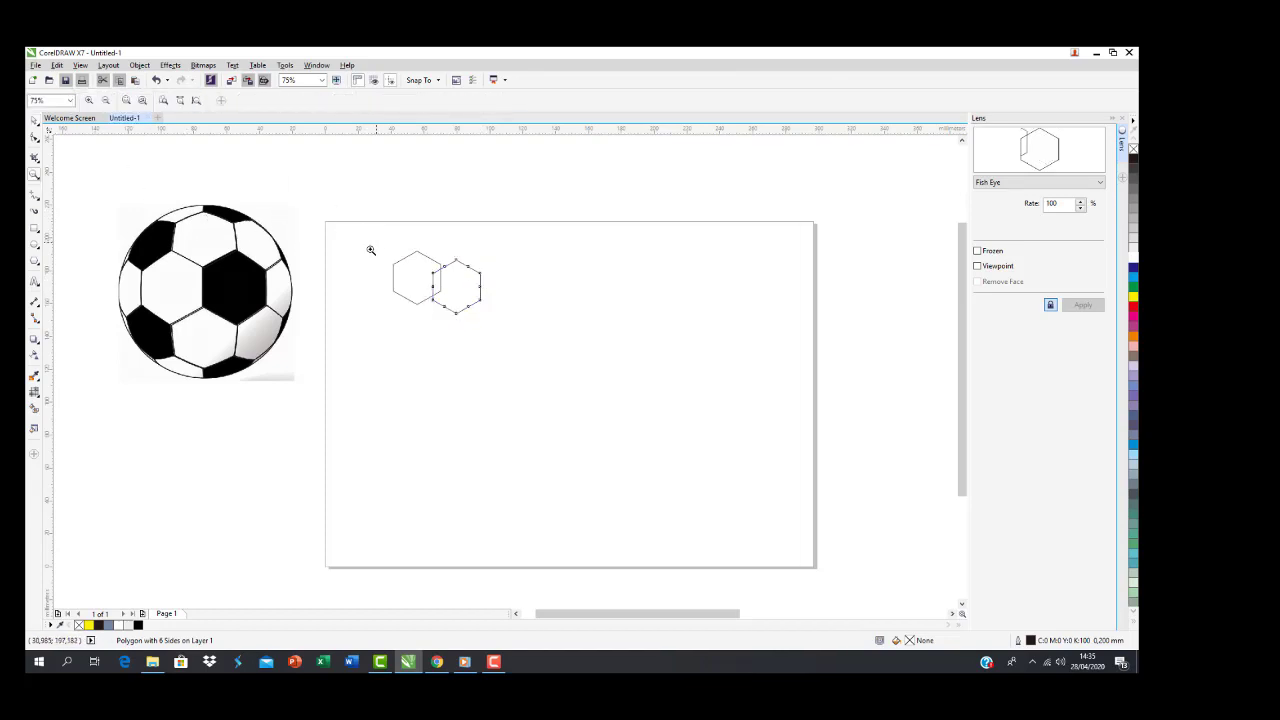
pyautogui.moveTo(365, 233); pyautogui.dragTo(557, 368)
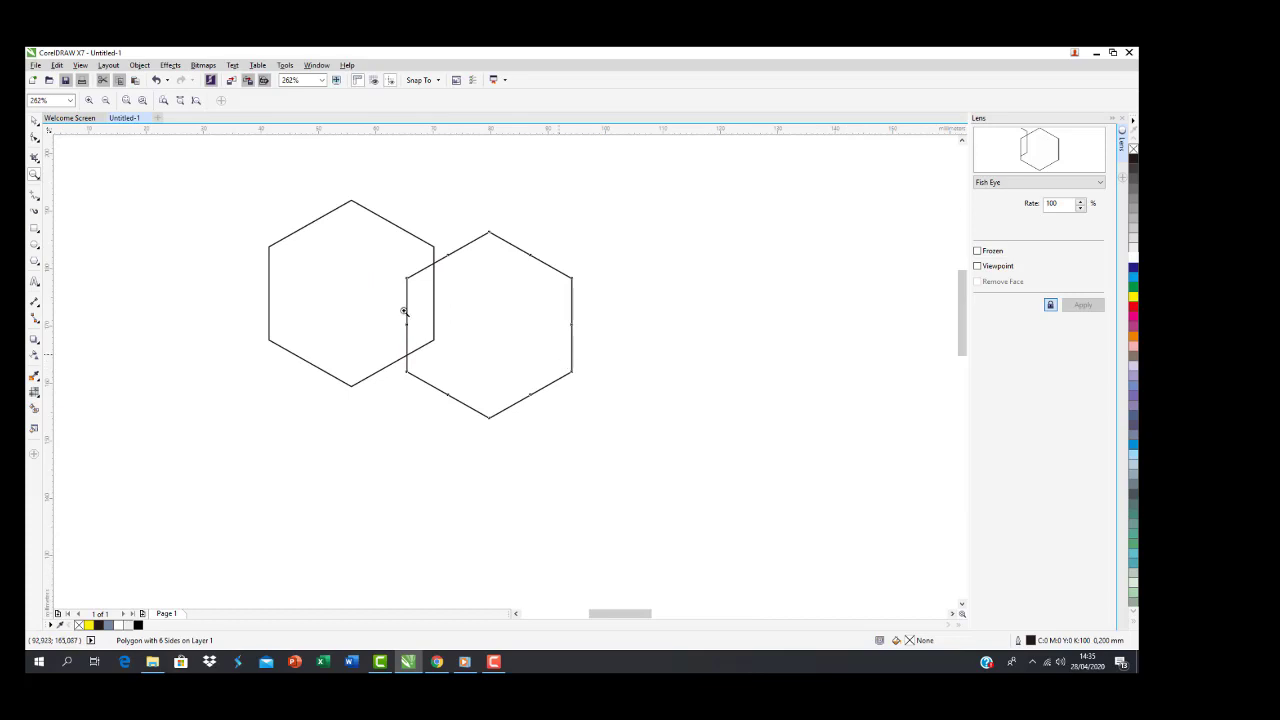
pyautogui.click(34, 121)
pyautogui.moveTo(479, 320); pyautogui.dragTo(516, 282)
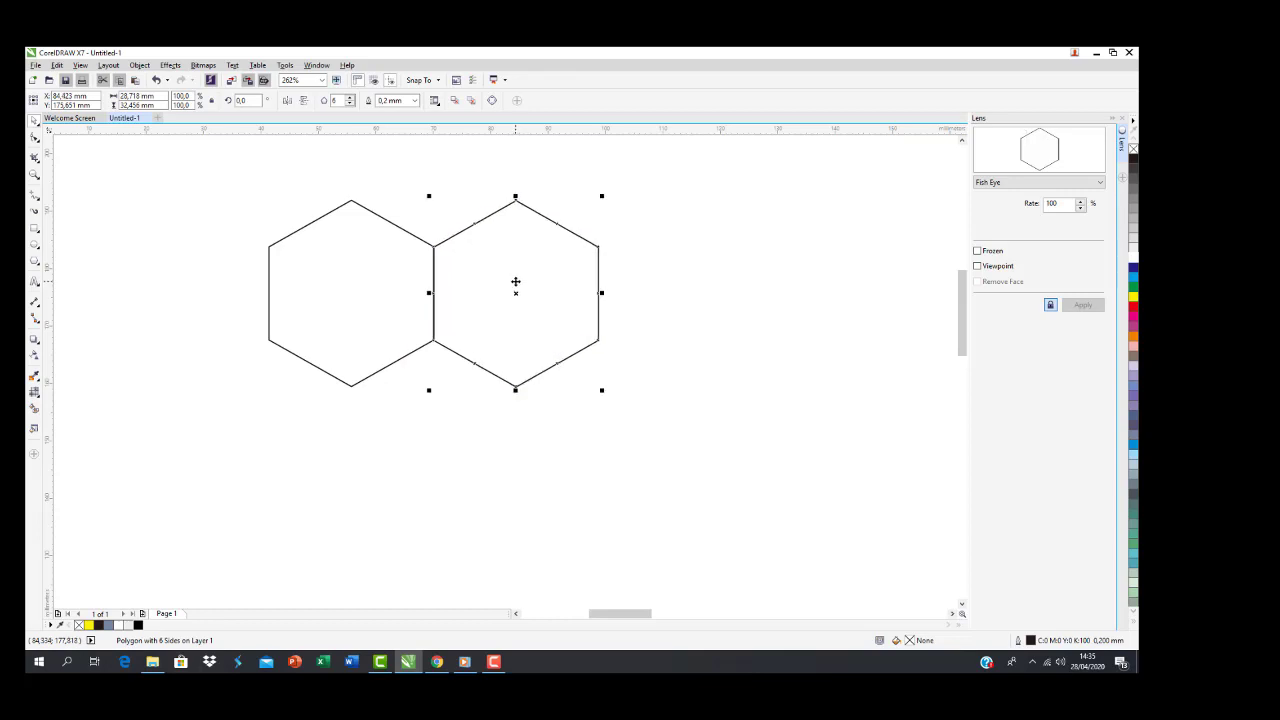
# Duplicate the pair of hexagons and place the copies edge to edge beside them to form a row of four
pyautogui.scroll(-3, 490, 272)
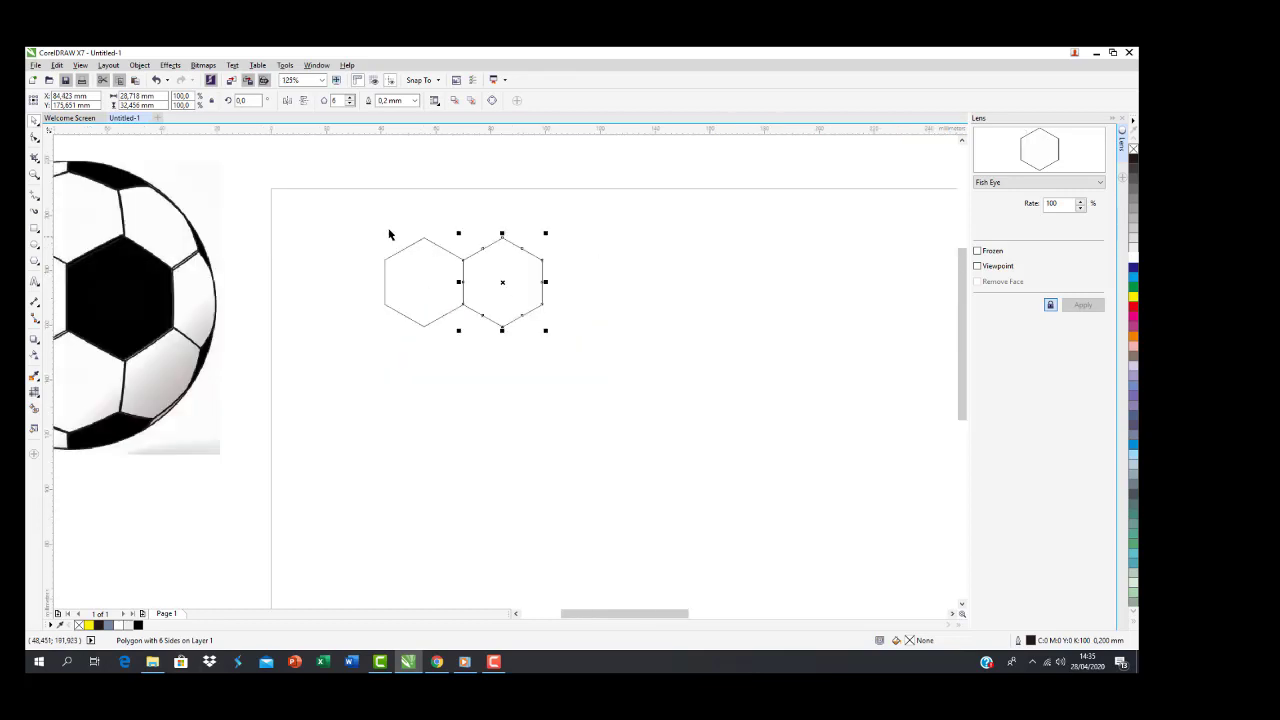
pyautogui.moveTo(372, 210); pyautogui.dragTo(624, 366)
pyautogui.hotkey('ctrl', 'd')
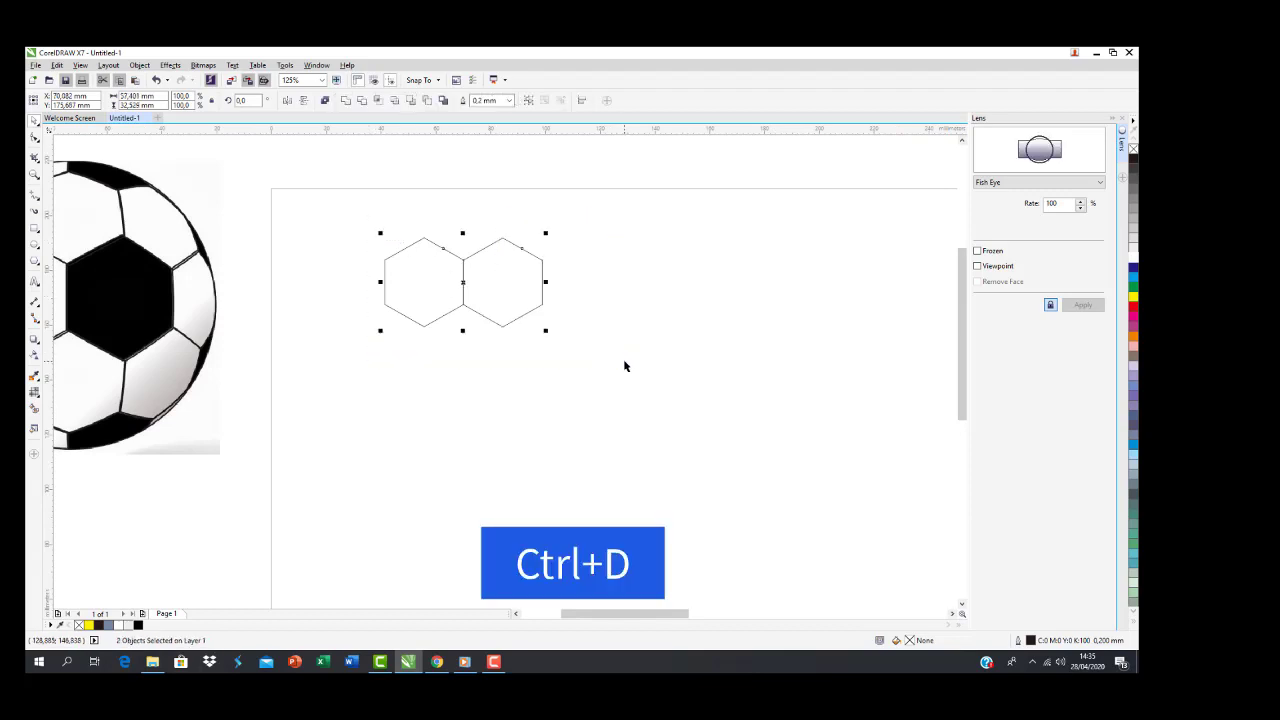
pyautogui.moveTo(511, 263); pyautogui.dragTo(656, 278)
pyautogui.click(640, 377)
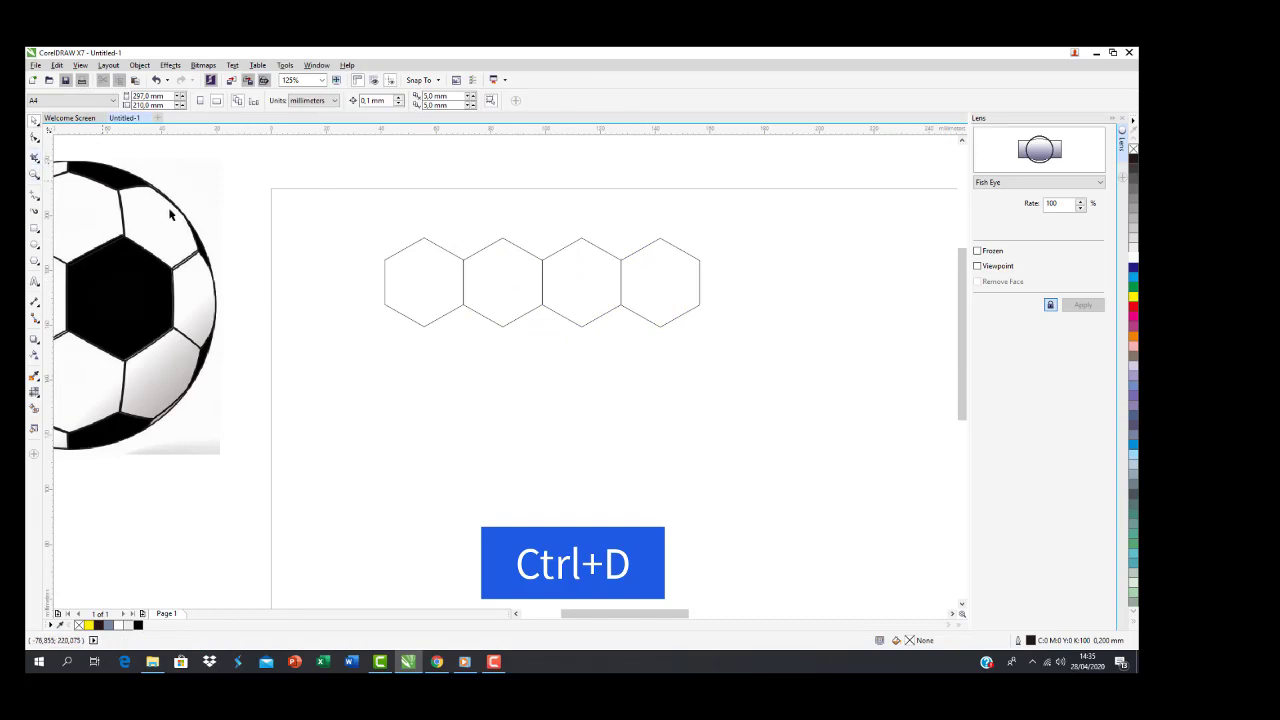
# Examine up close how the edges of the third and fourth hexagons in the row meet
pyautogui.press('z')
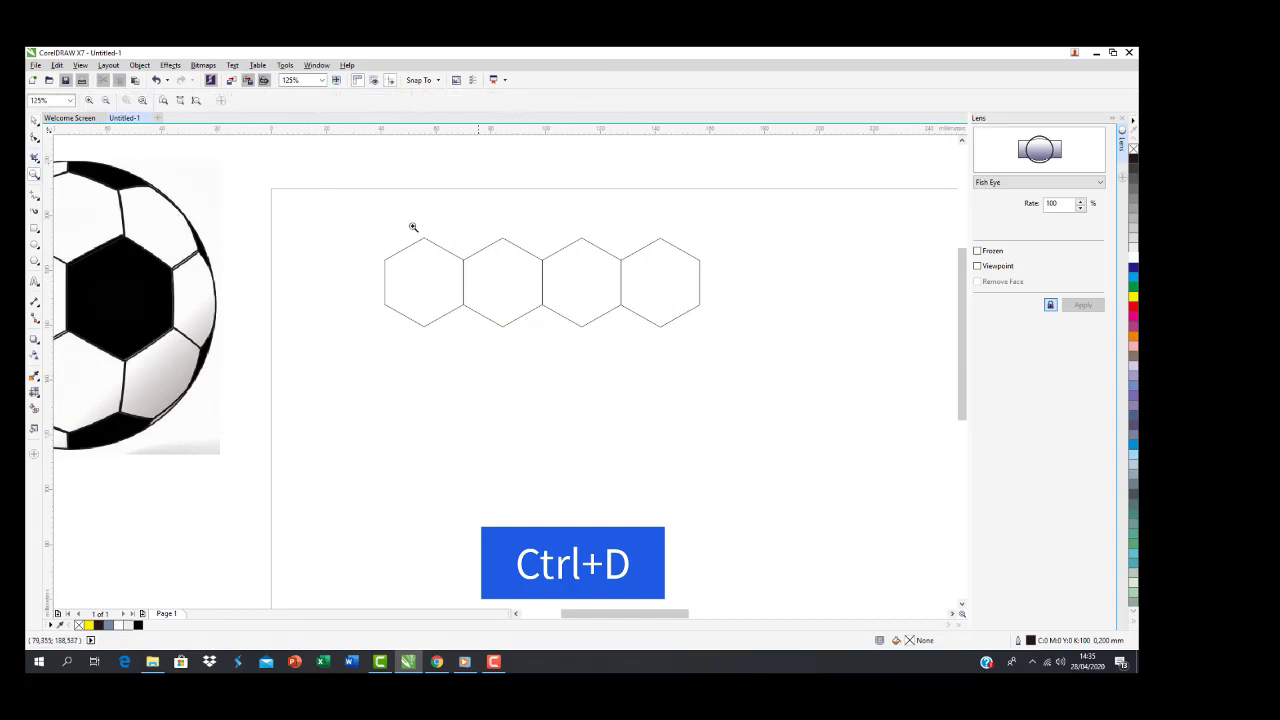
pyautogui.click(370, 220)
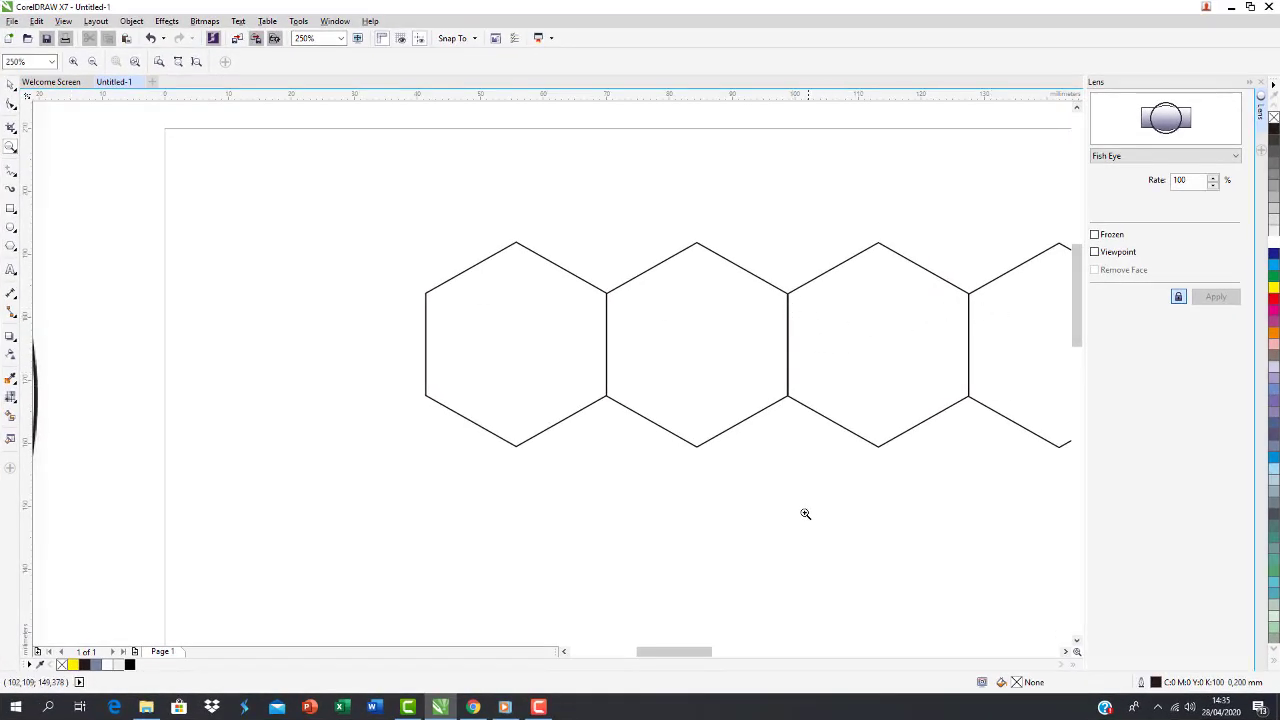
pyautogui.moveTo(898, 237); pyautogui.dragTo(1042, 380)
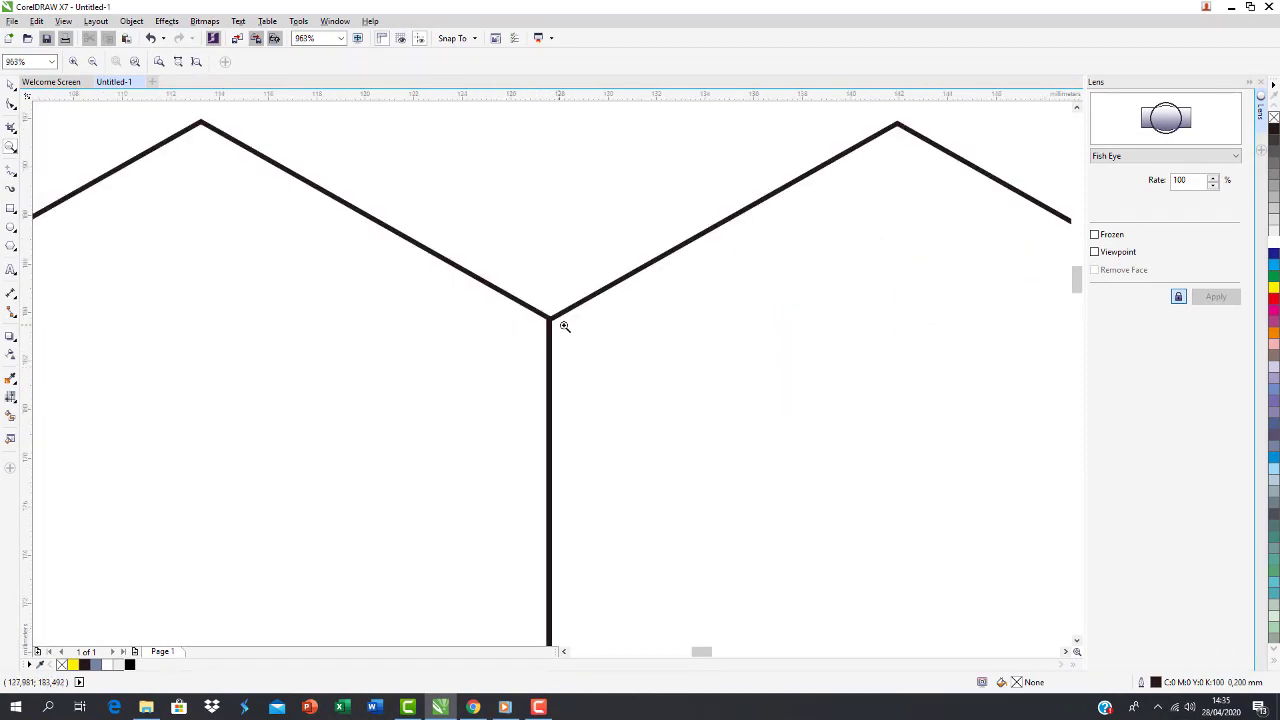
pyautogui.click(11, 84)
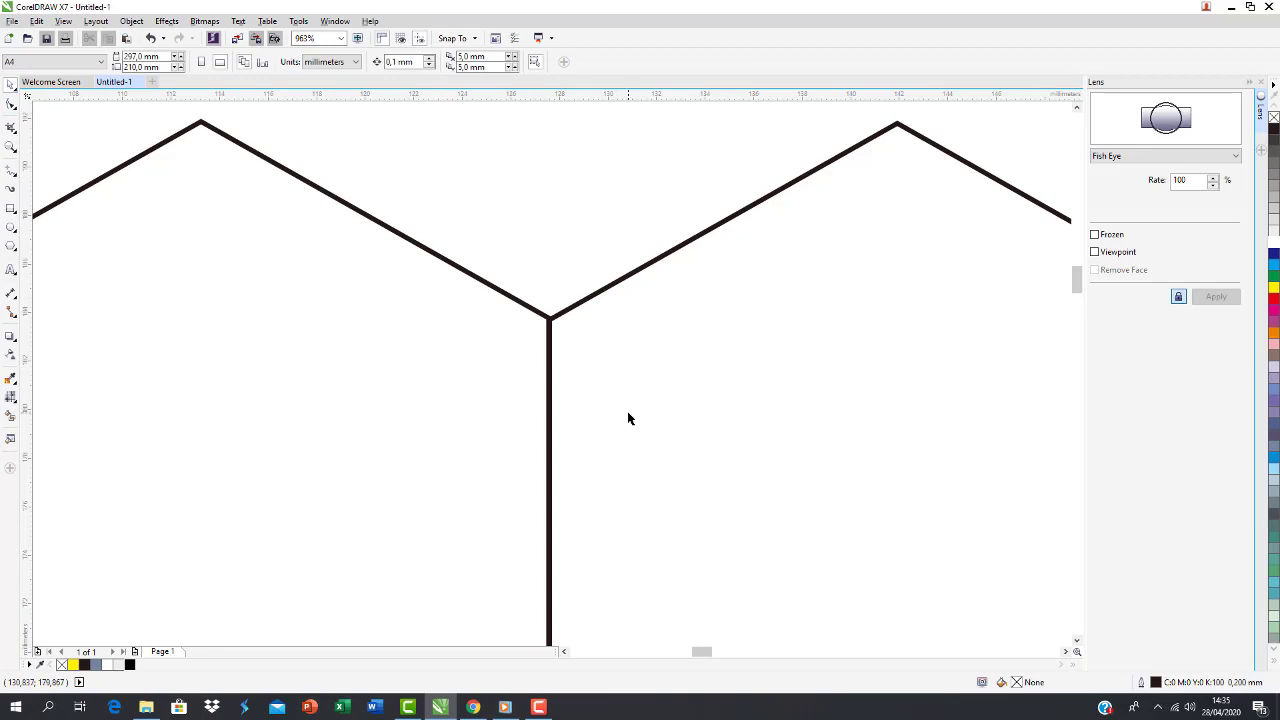
pyautogui.scroll(-3, 629, 418)
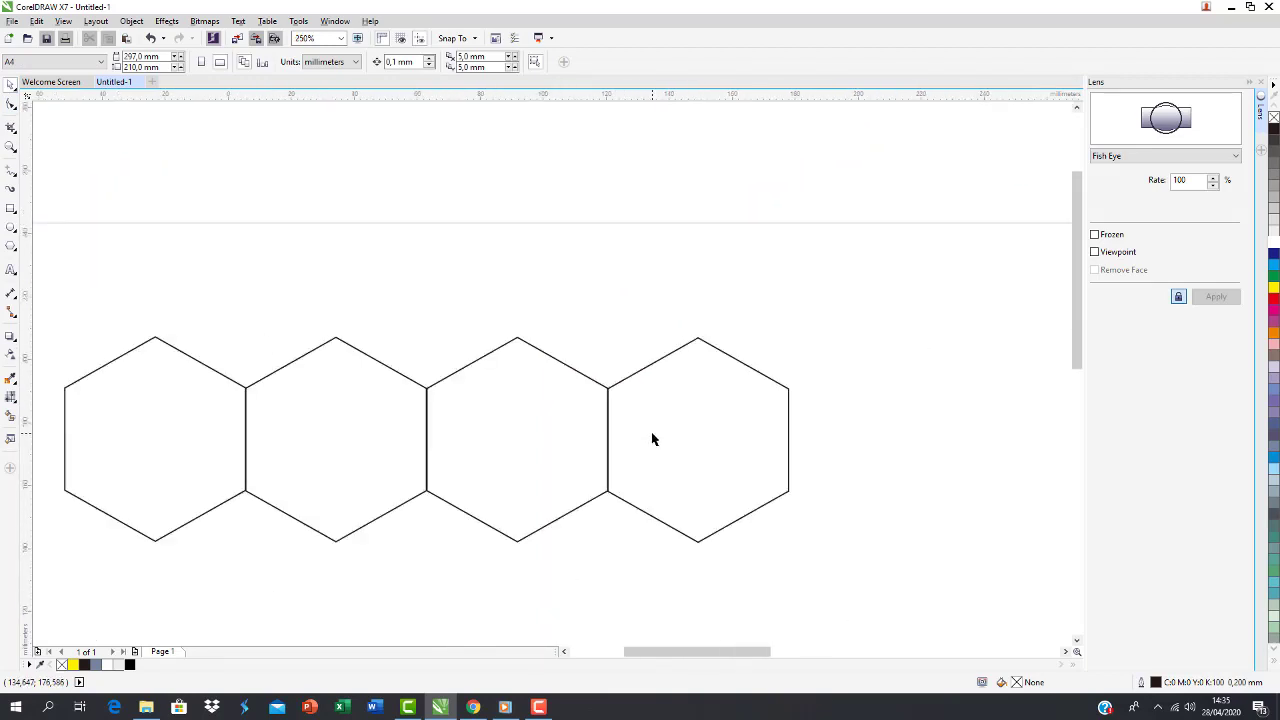
pyautogui.scroll(-2, 651, 437)
pyautogui.scroll(-3, 1077, 290)
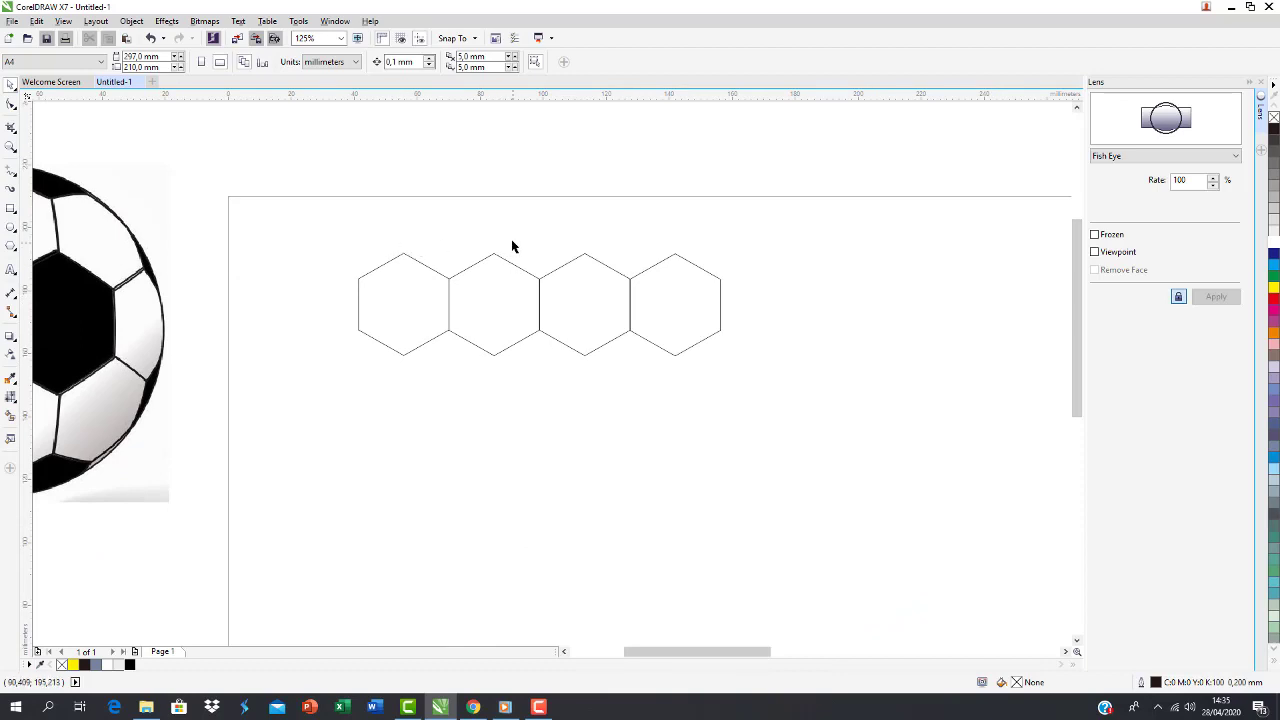
# Duplicate the last three hexagons and place the copies at the row's end to form a row of seven
pyautogui.moveTo(457, 230); pyautogui.dragTo(788, 432)
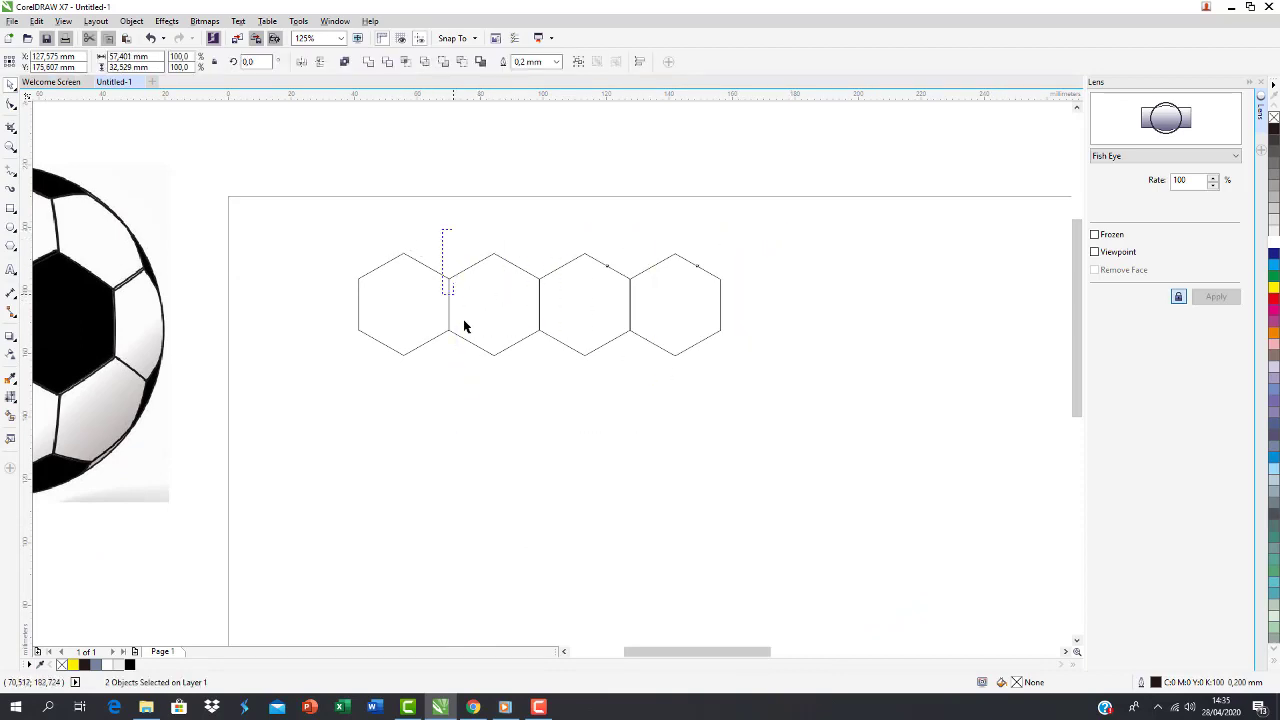
pyautogui.moveTo(464, 326); pyautogui.dragTo(786, 414)
pyautogui.moveTo(667, 304); pyautogui.dragTo(940, 305)
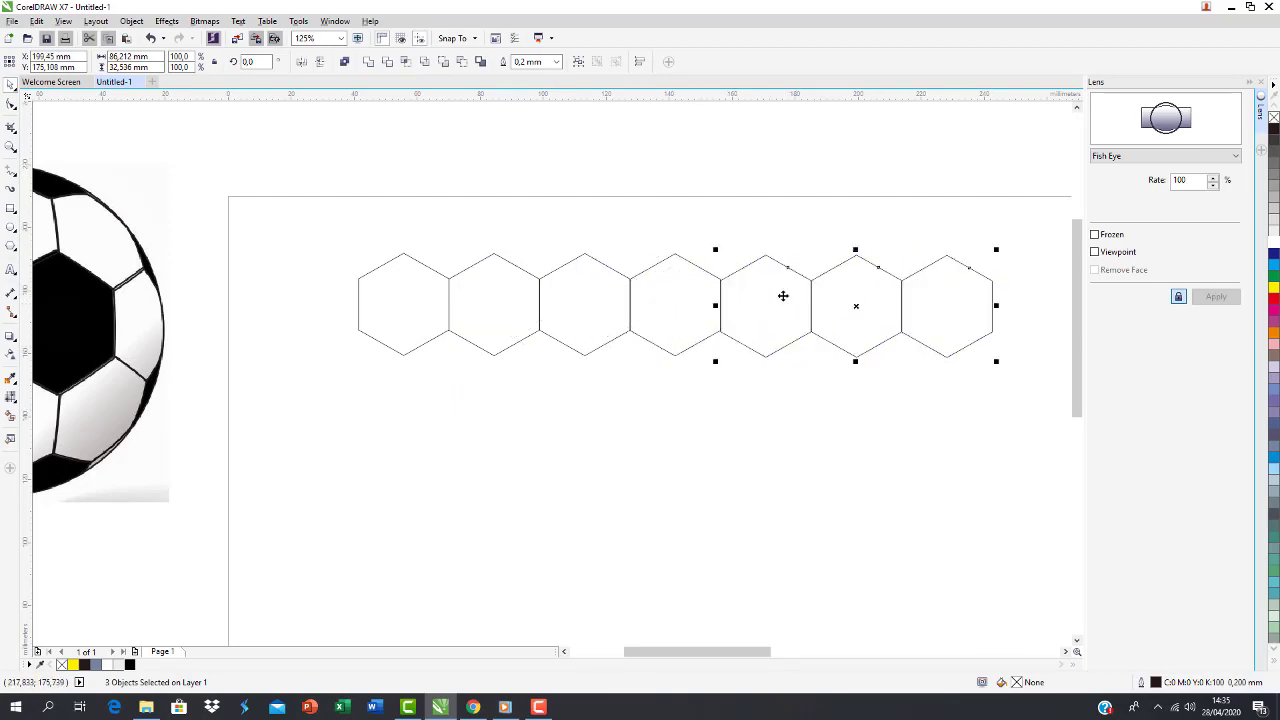
# Align the three copied hexagons exactly with the rest of the row, nudging them left until the shared edges coincide
pyautogui.press('z')
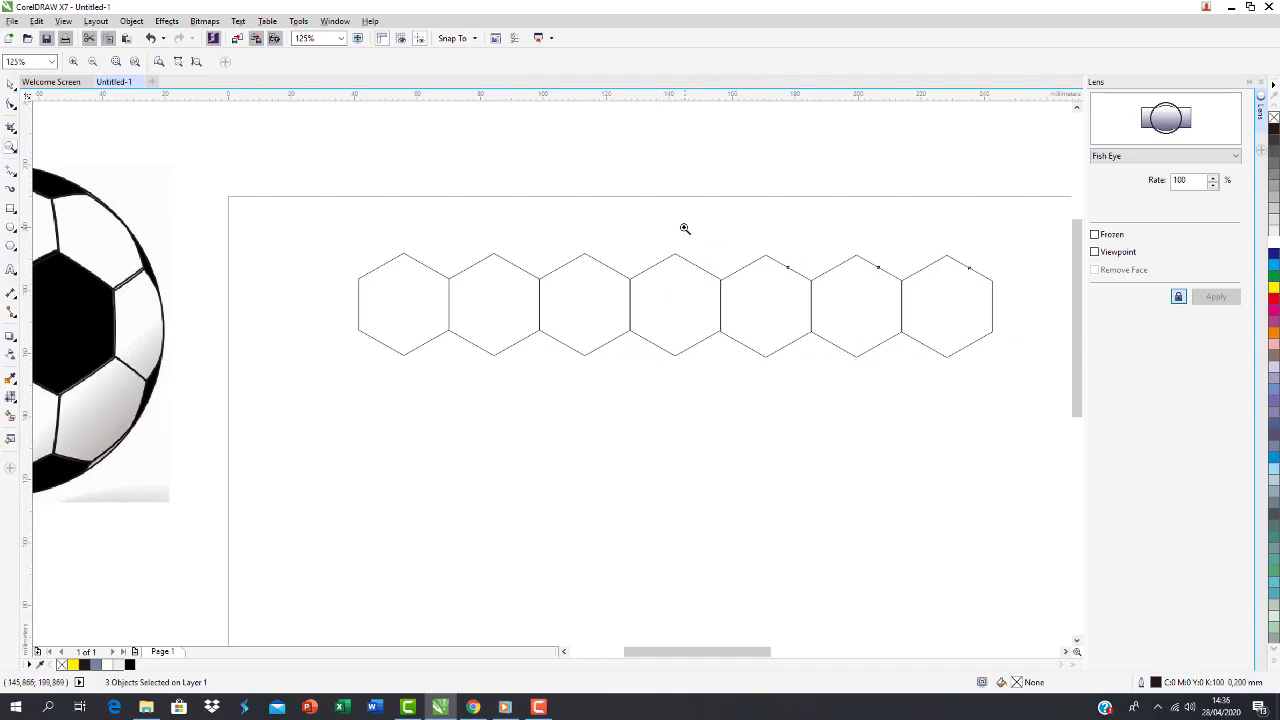
pyautogui.moveTo(685, 229); pyautogui.dragTo(806, 380)
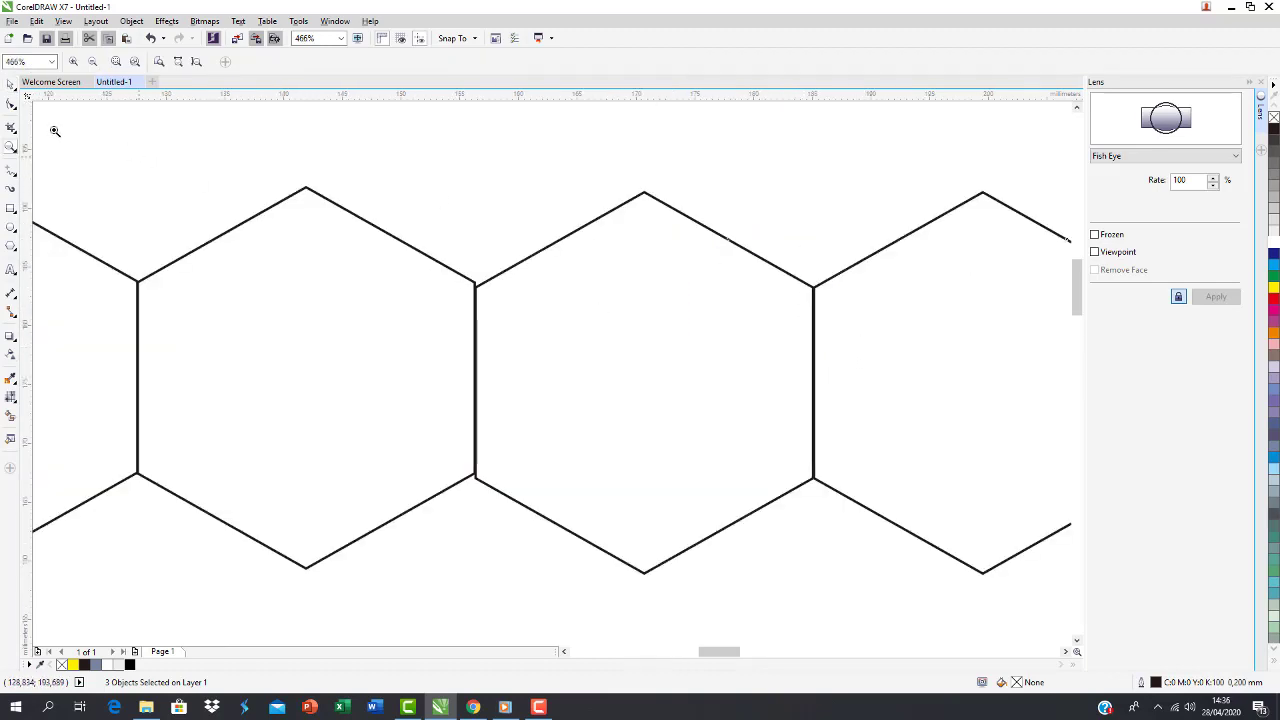
pyautogui.click(11, 86)
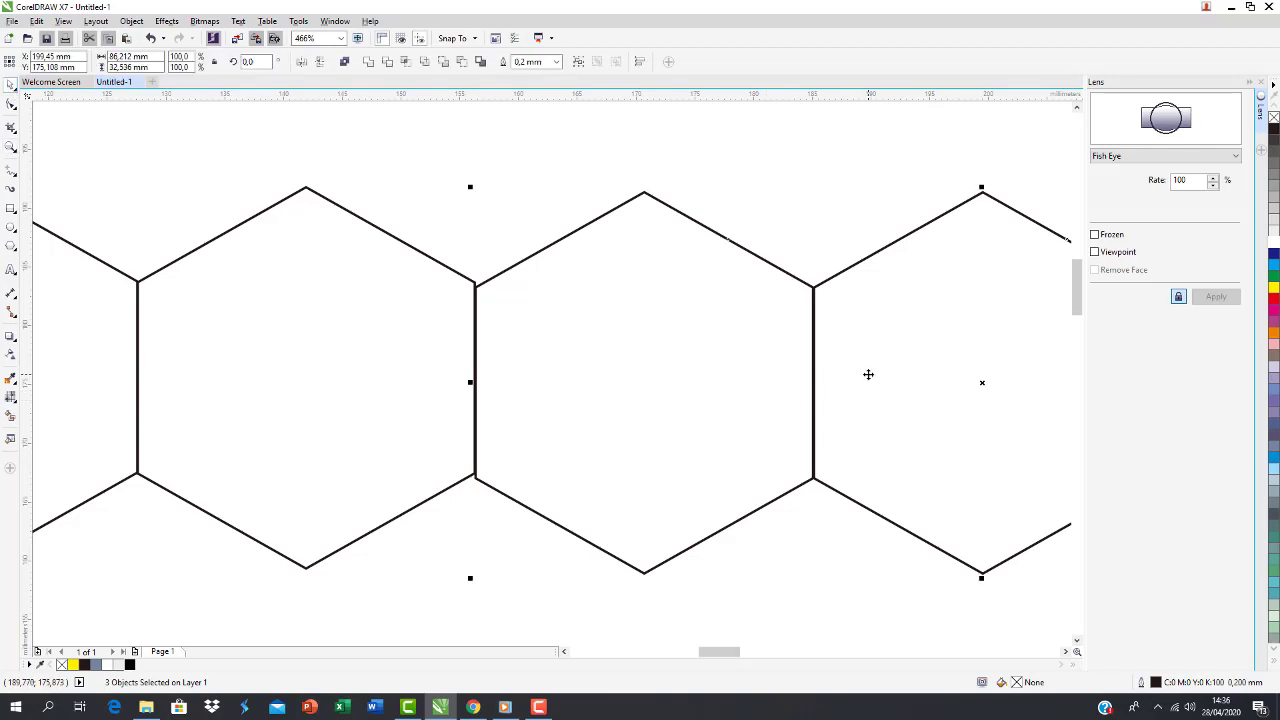
pyautogui.moveTo(607, 338); pyautogui.dragTo(601, 332)
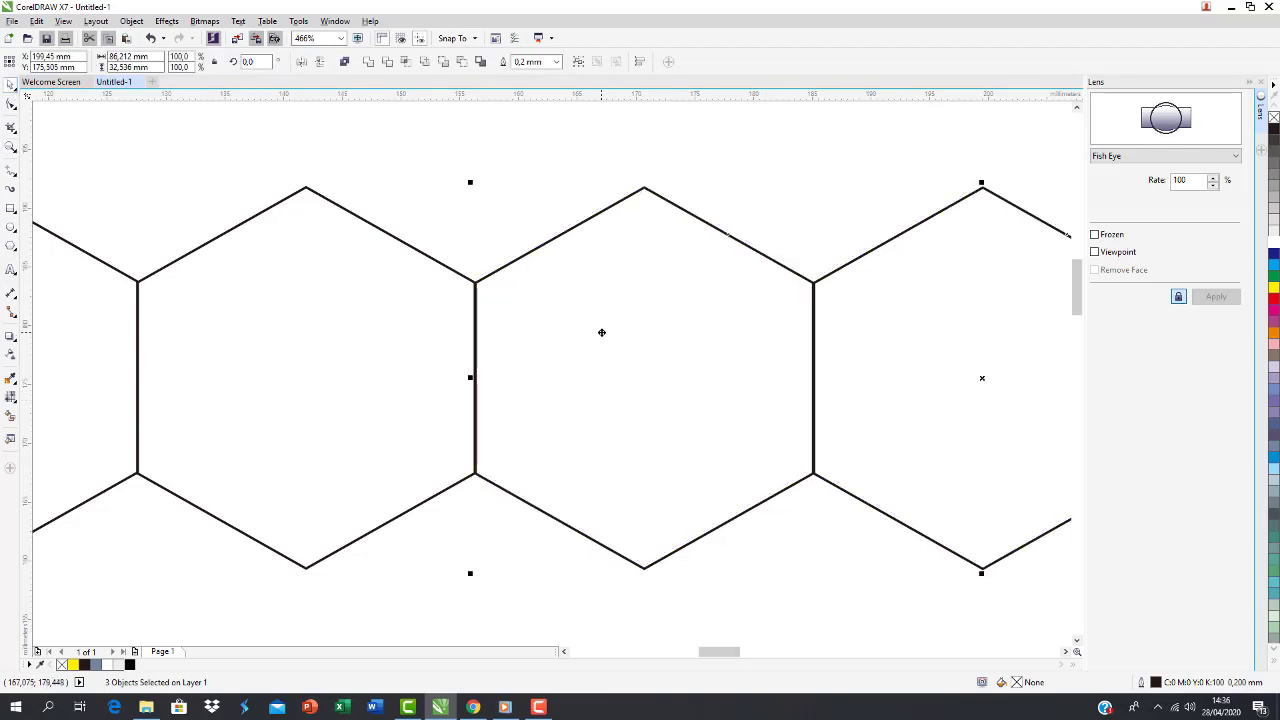
pyautogui.press('Left')
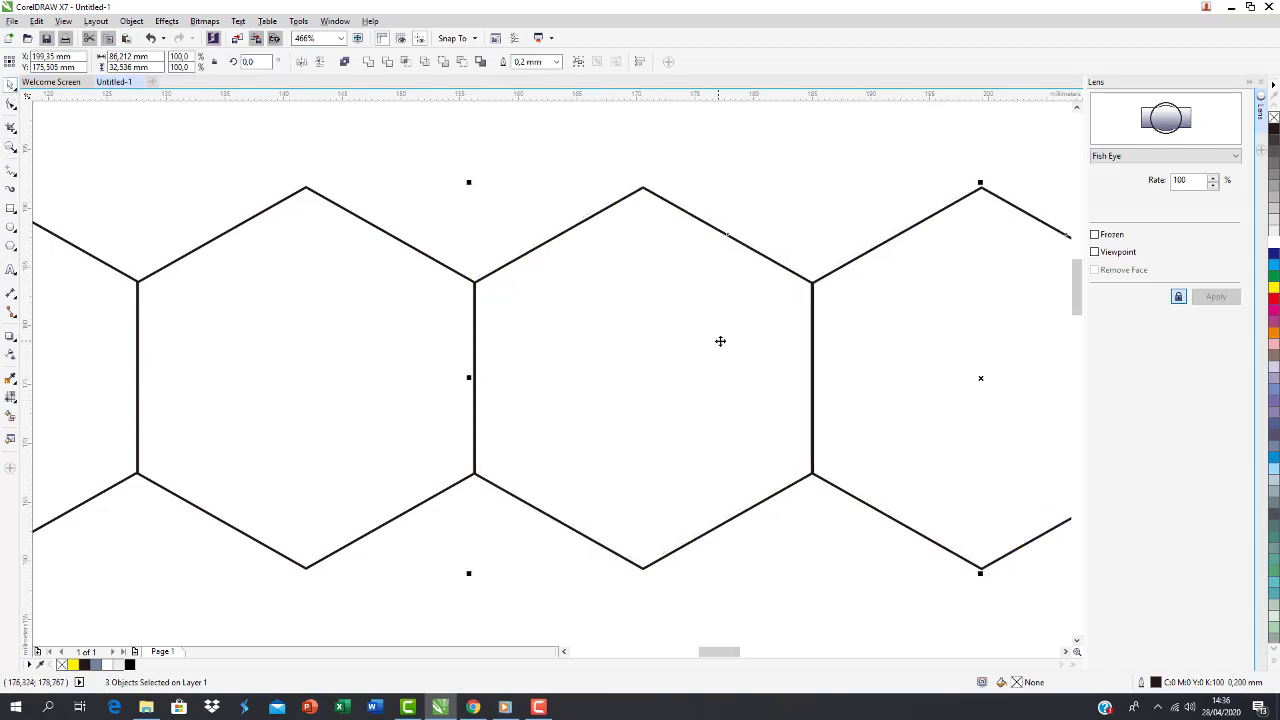
pyautogui.click(806, 189)
pyautogui.click(891, 344)
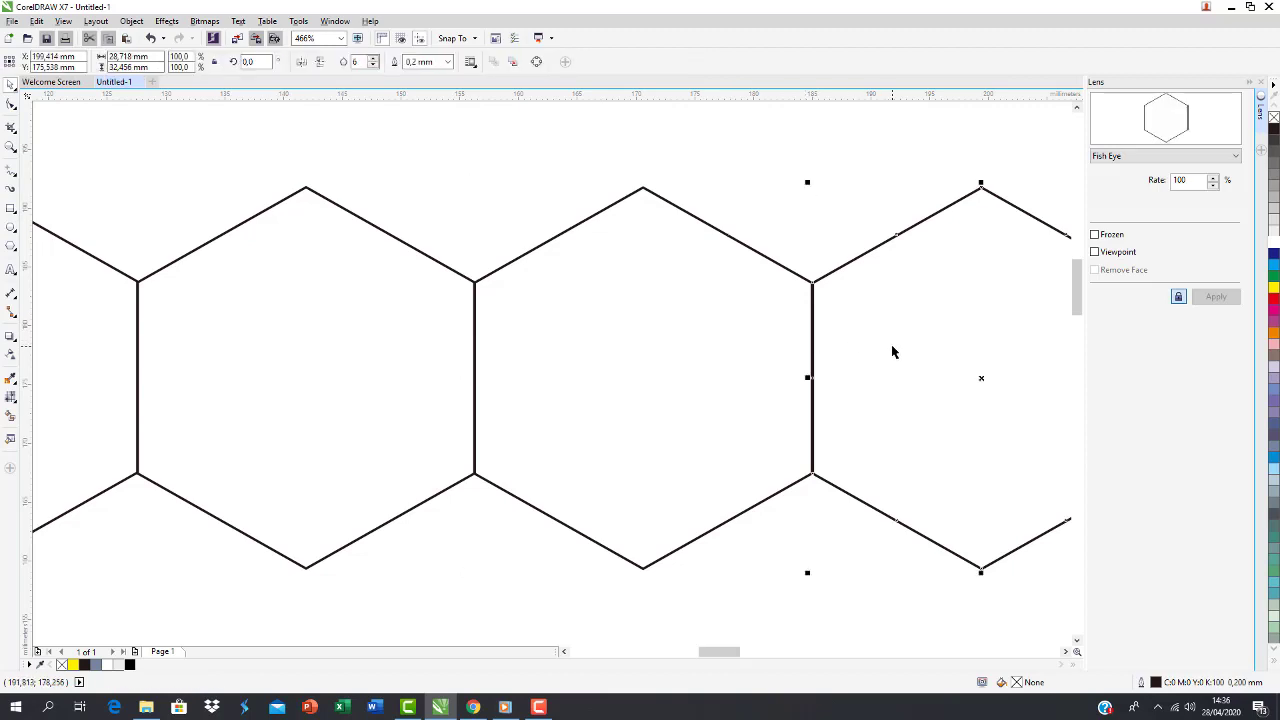
pyautogui.scroll(-2, 840, 368)
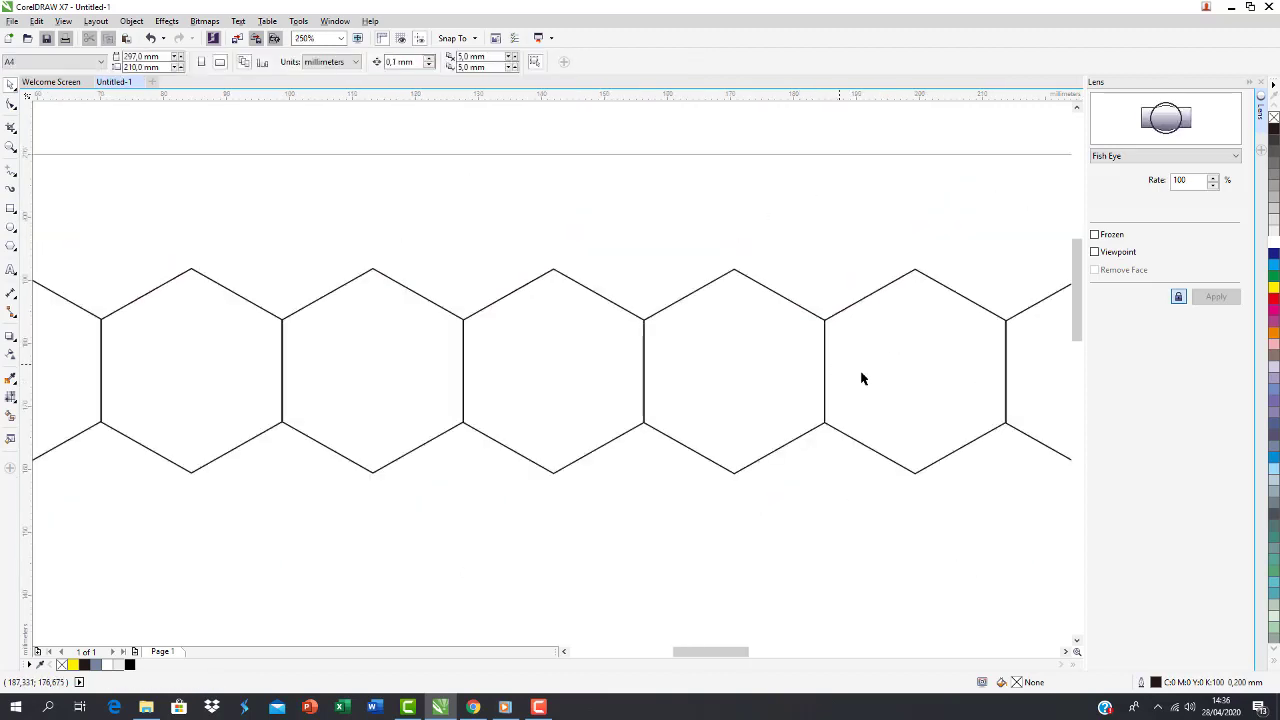
pyautogui.press('Left')
pyautogui.click(945, 252)
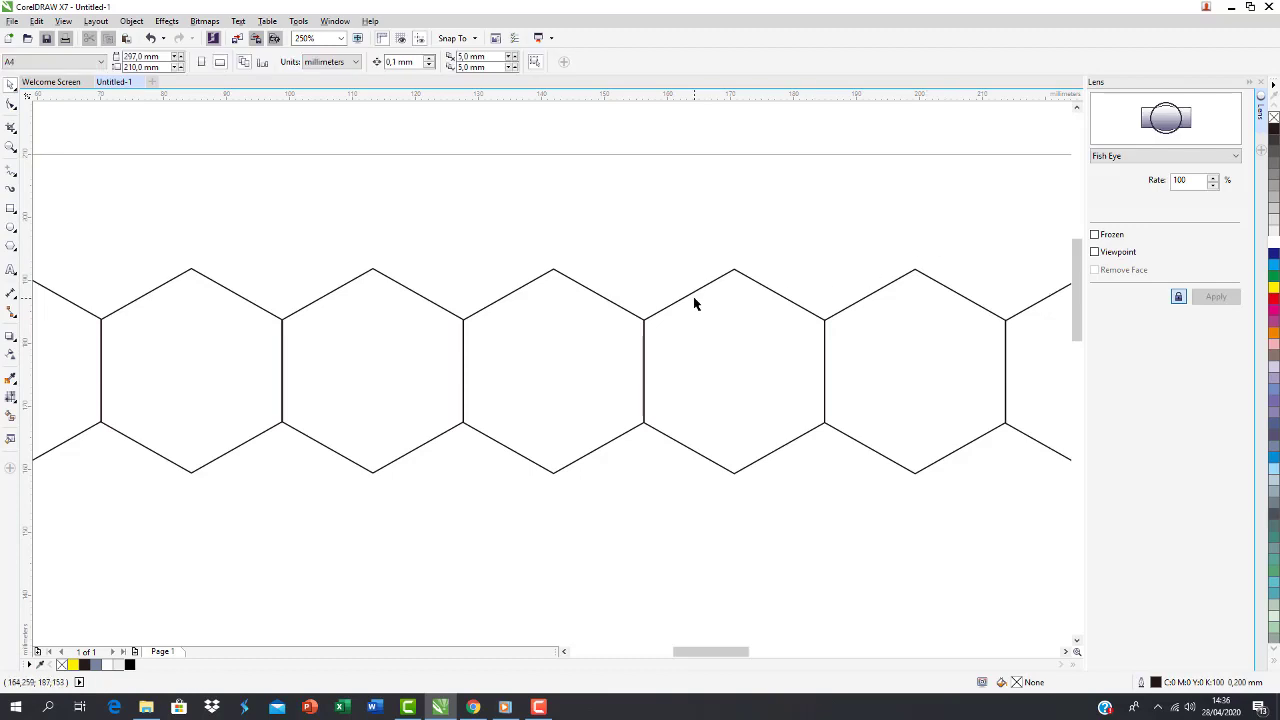
# Duplicate the row of seven hexagons and nest the copy below it, shifted half a hexagon to the right
pyautogui.scroll(-2, 694, 306)
pyautogui.moveTo(262, 244); pyautogui.dragTo(989, 484)
pyautogui.hotkey('ctrl', 'd')
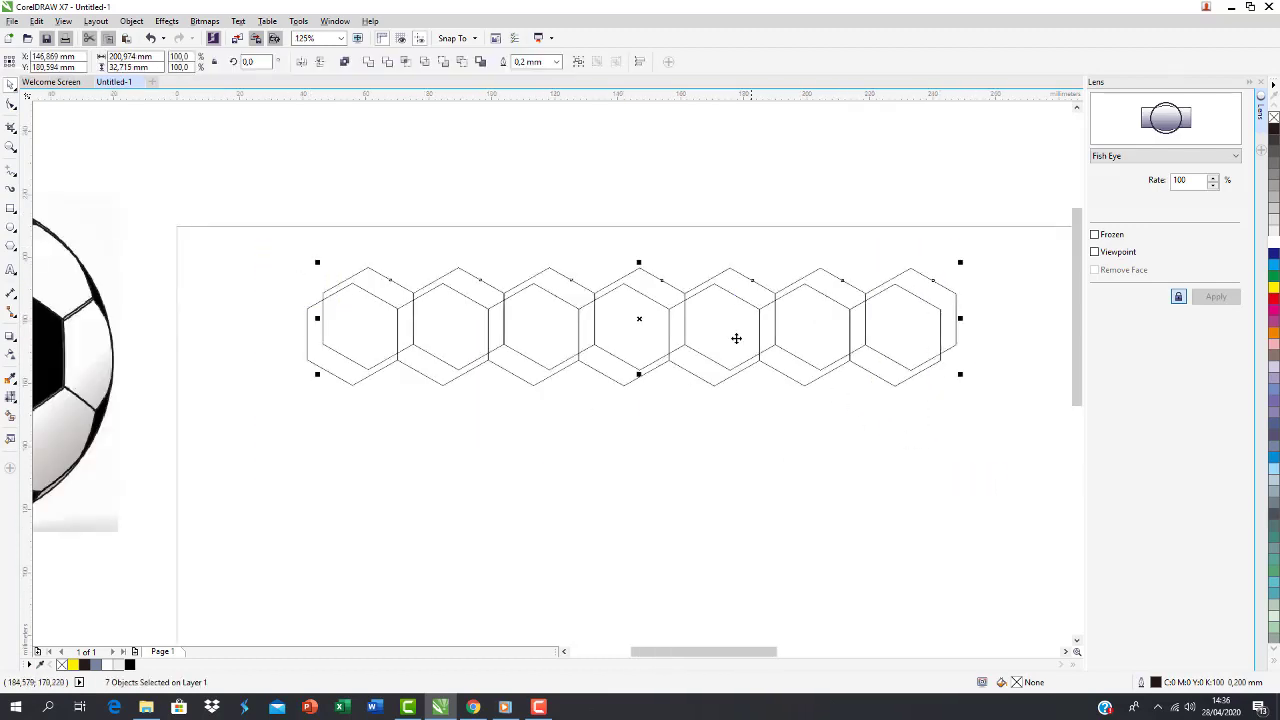
pyautogui.moveTo(736, 338); pyautogui.dragTo(763, 423)
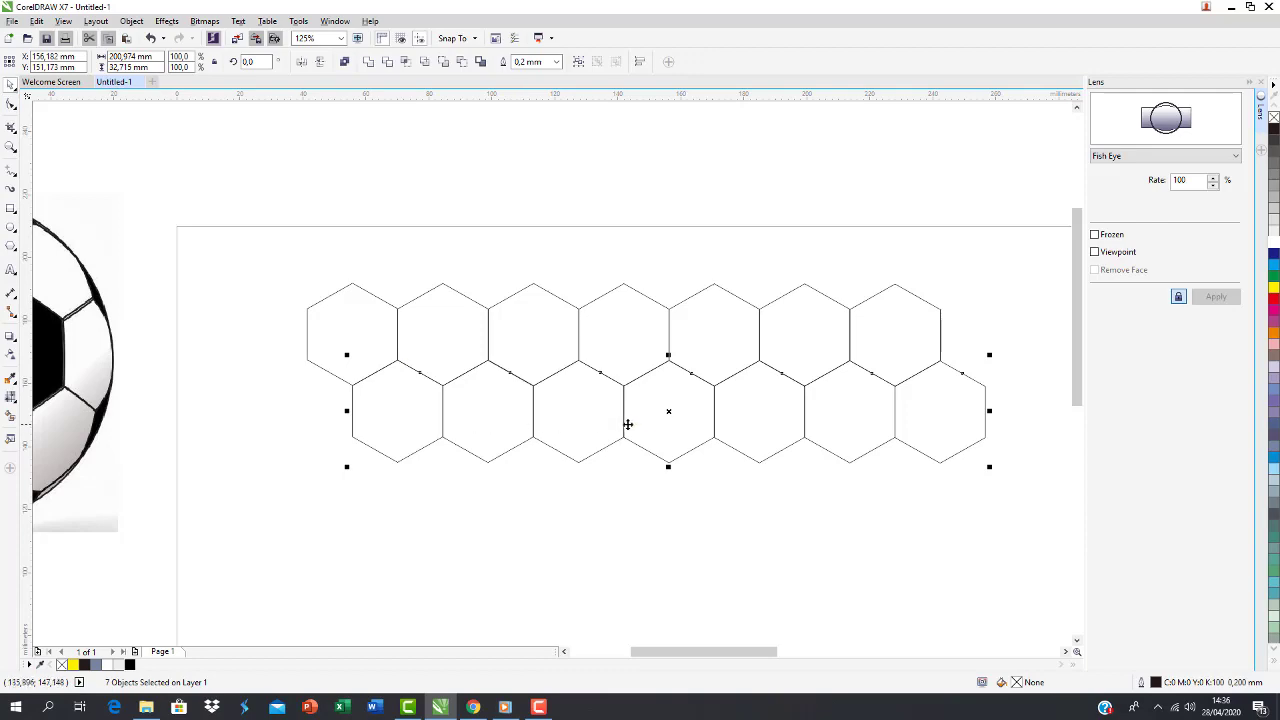
pyautogui.press('z')
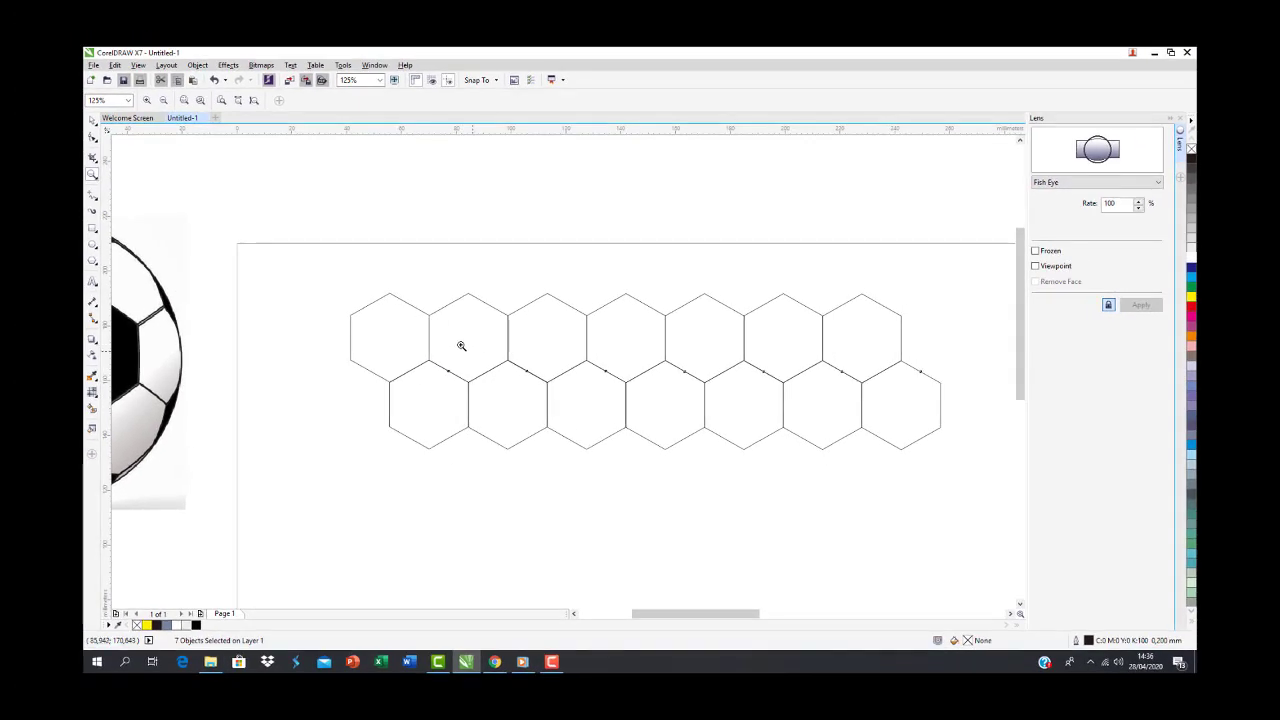
pyautogui.moveTo(433, 344); pyautogui.dragTo(866, 419)
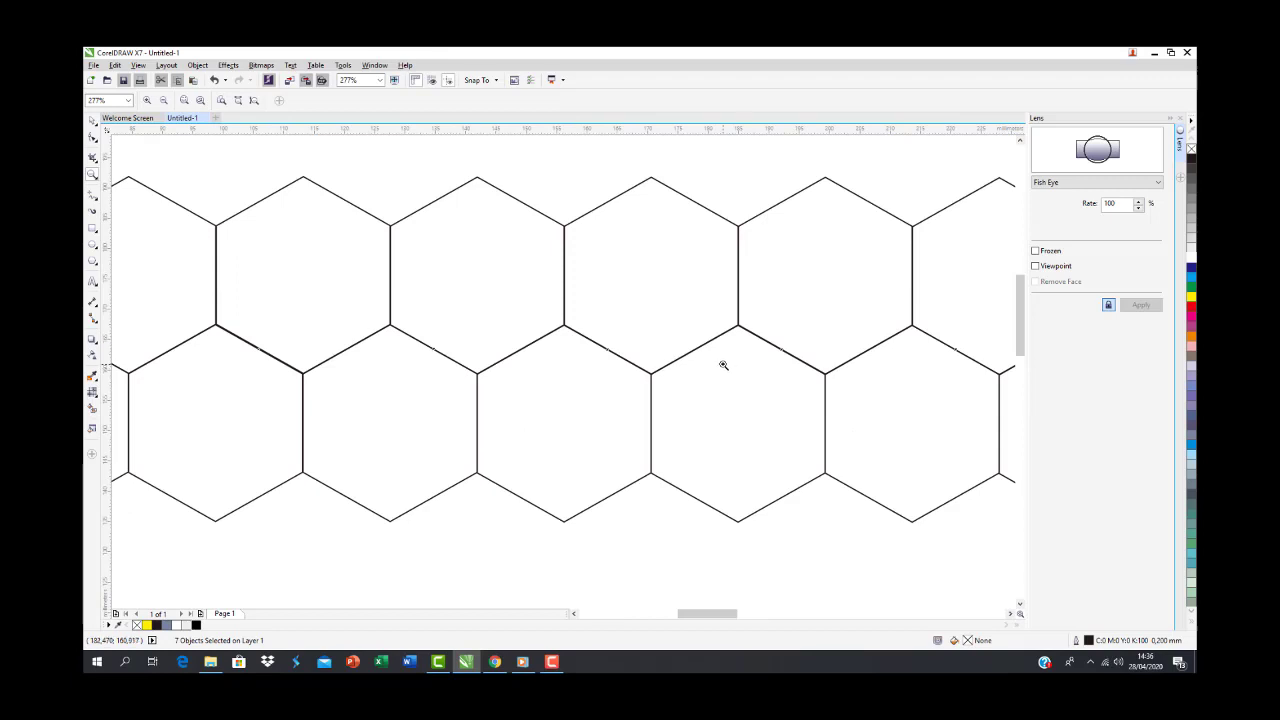
pyautogui.scroll(-2, 722, 365)
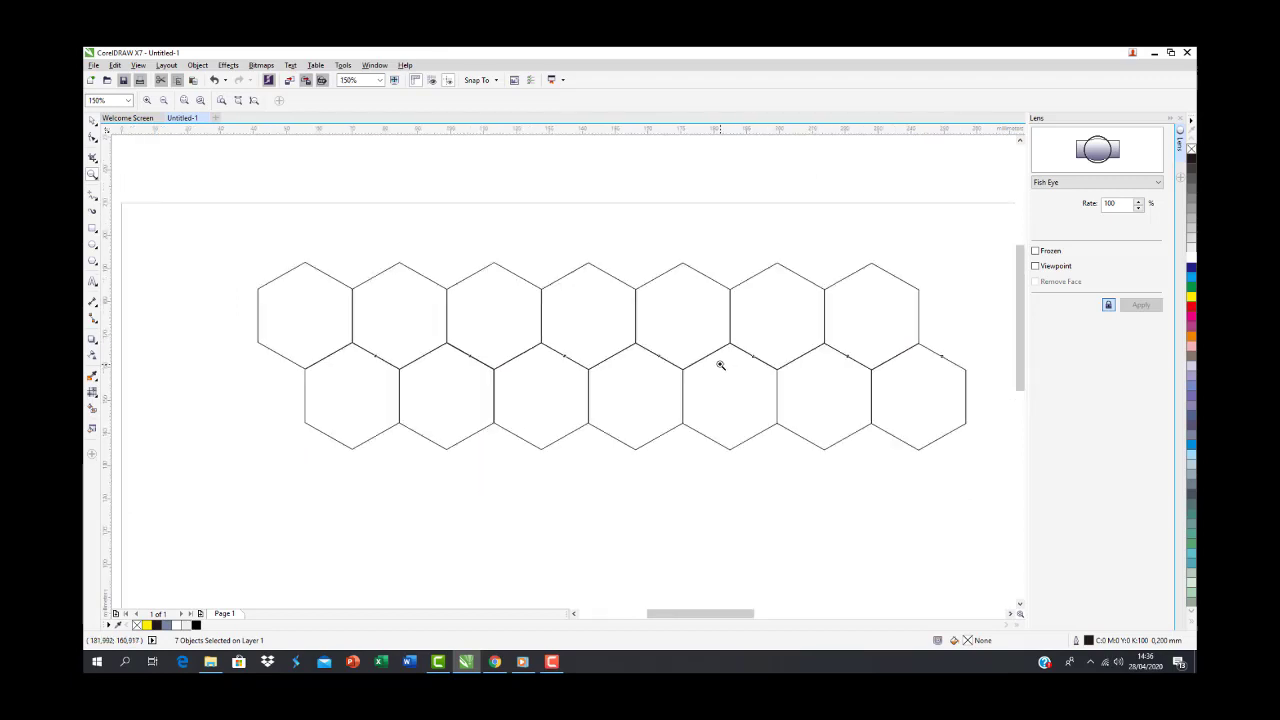
# Duplicate both rows of hexagons and fit the copies beneath them to form a four-row honeycomb
pyautogui.scroll(-2, 720, 365)
pyautogui.click(93, 119)
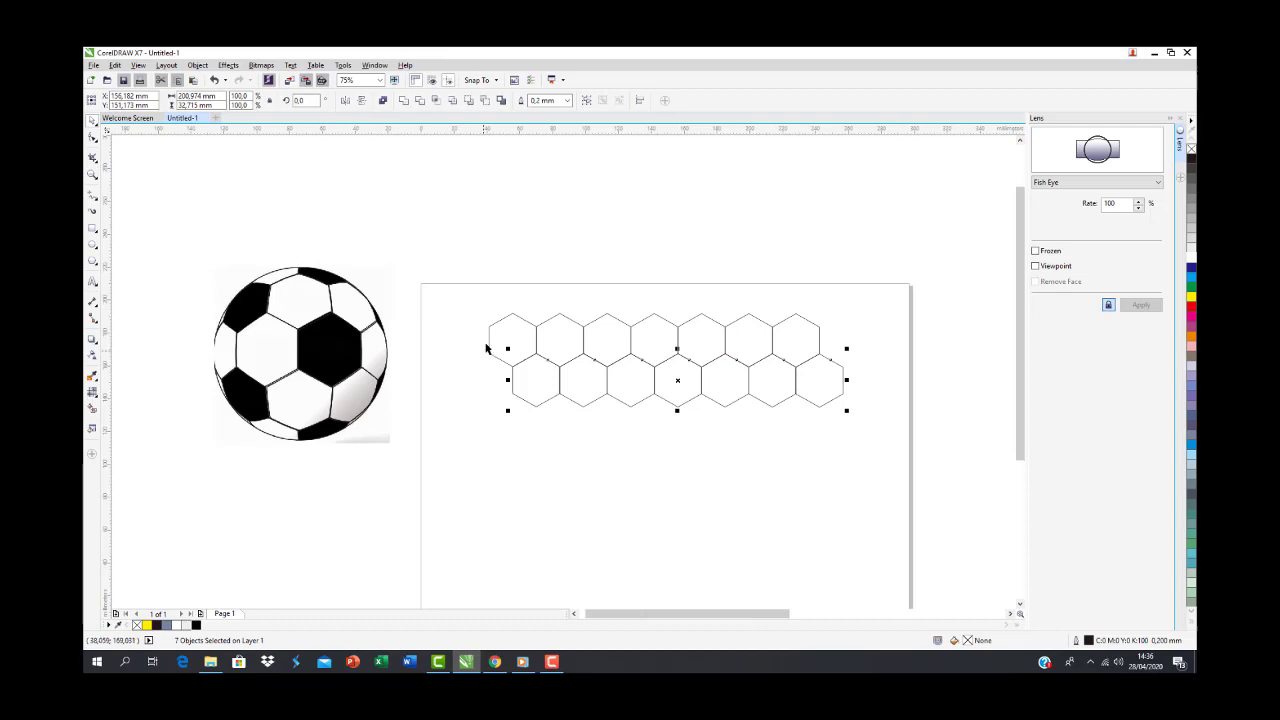
pyautogui.moveTo(461, 293); pyautogui.dragTo(929, 490)
pyautogui.hotkey('ctrl', 'd')
pyautogui.moveTo(763, 352); pyautogui.dragTo(718, 427)
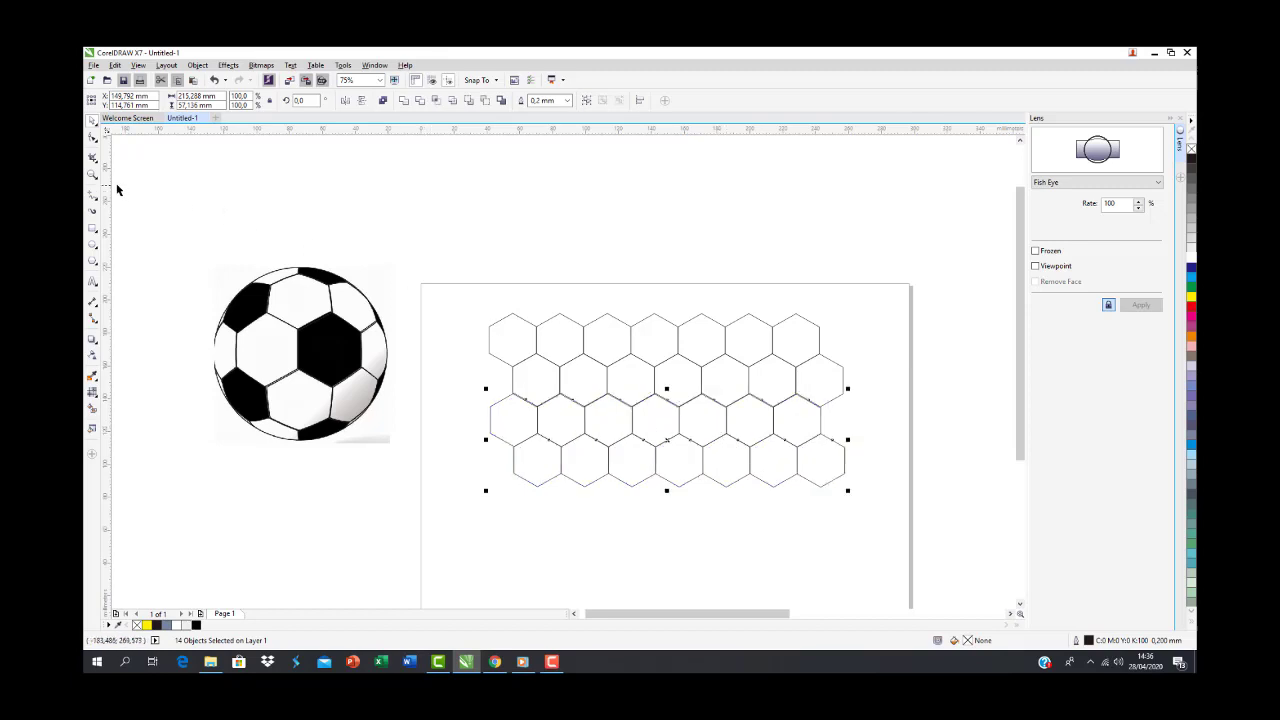
pyautogui.click(608, 560)
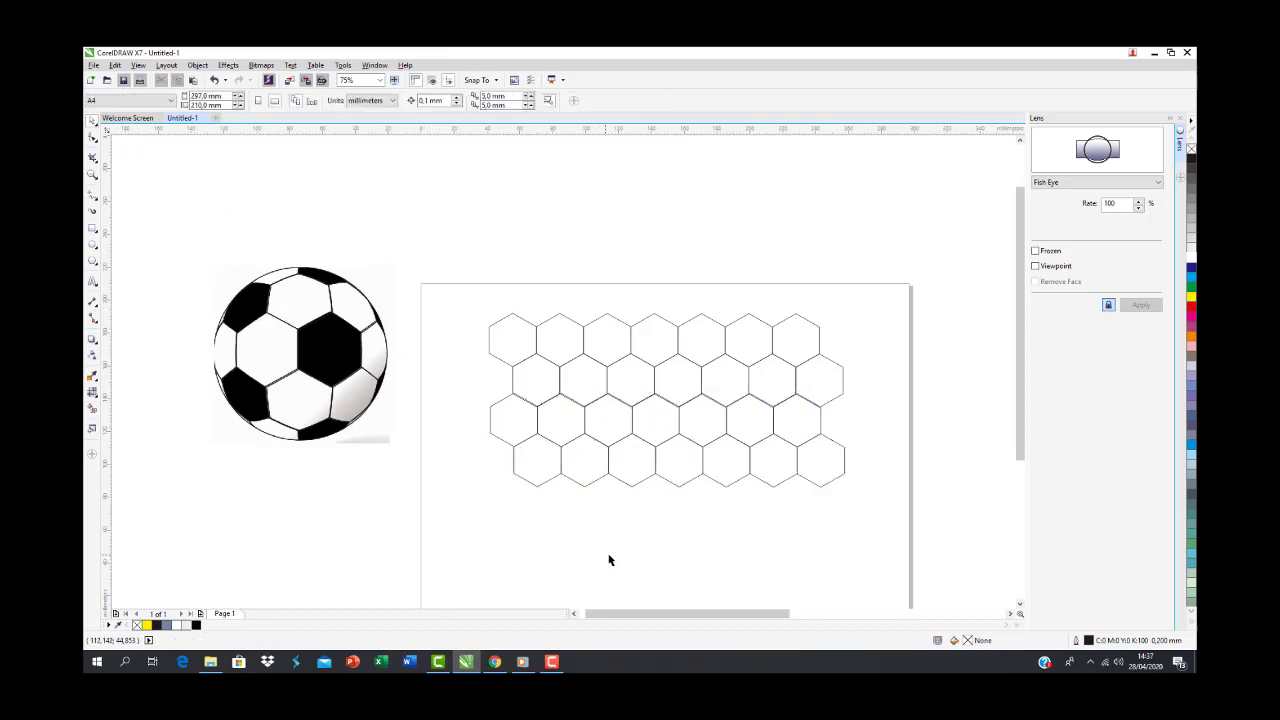
pyautogui.scroll(2, 629, 555)
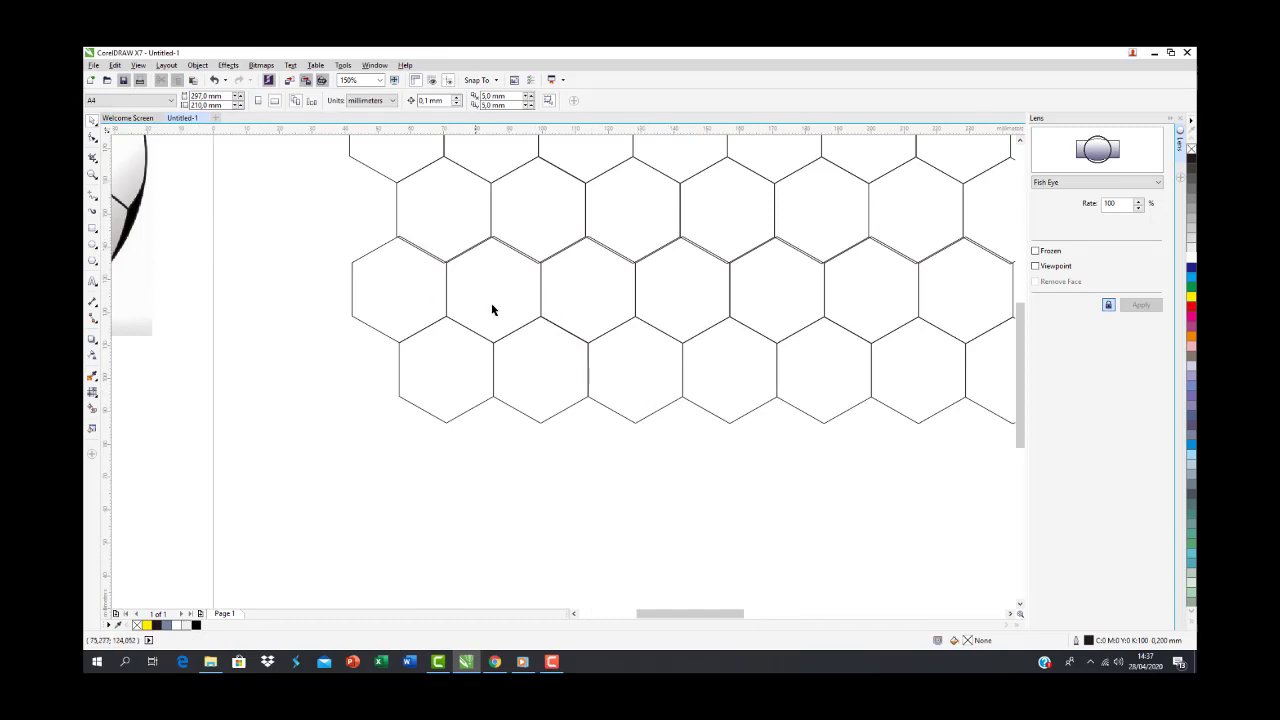
pyautogui.press('z')
pyautogui.moveTo(369, 219); pyautogui.dragTo(946, 297)
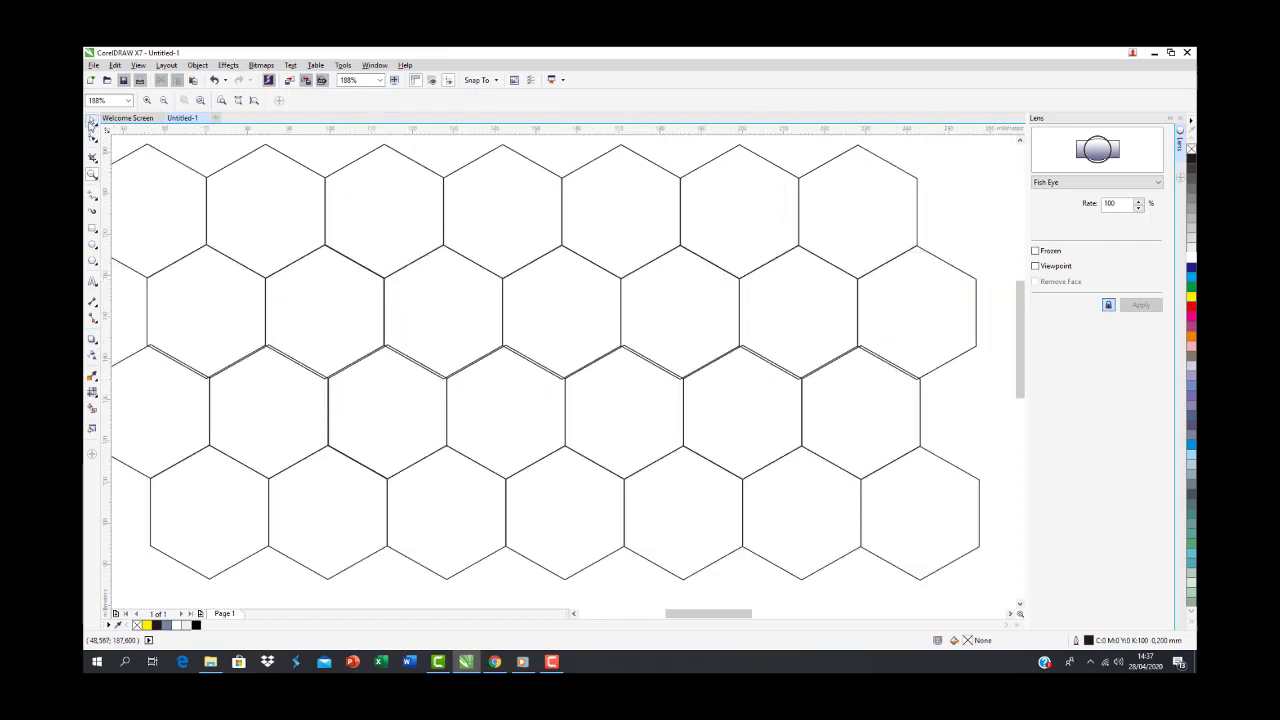
pyautogui.press('space')
pyautogui.click(762, 430)
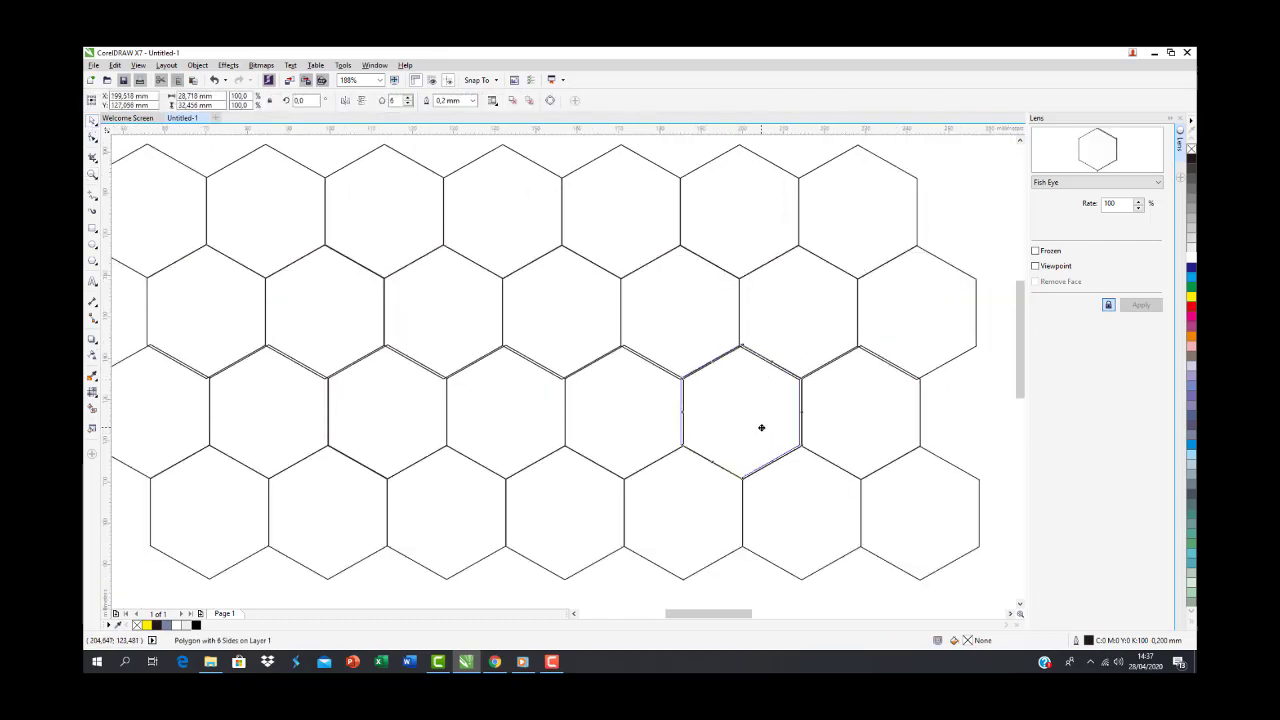
pyautogui.click(762, 430)
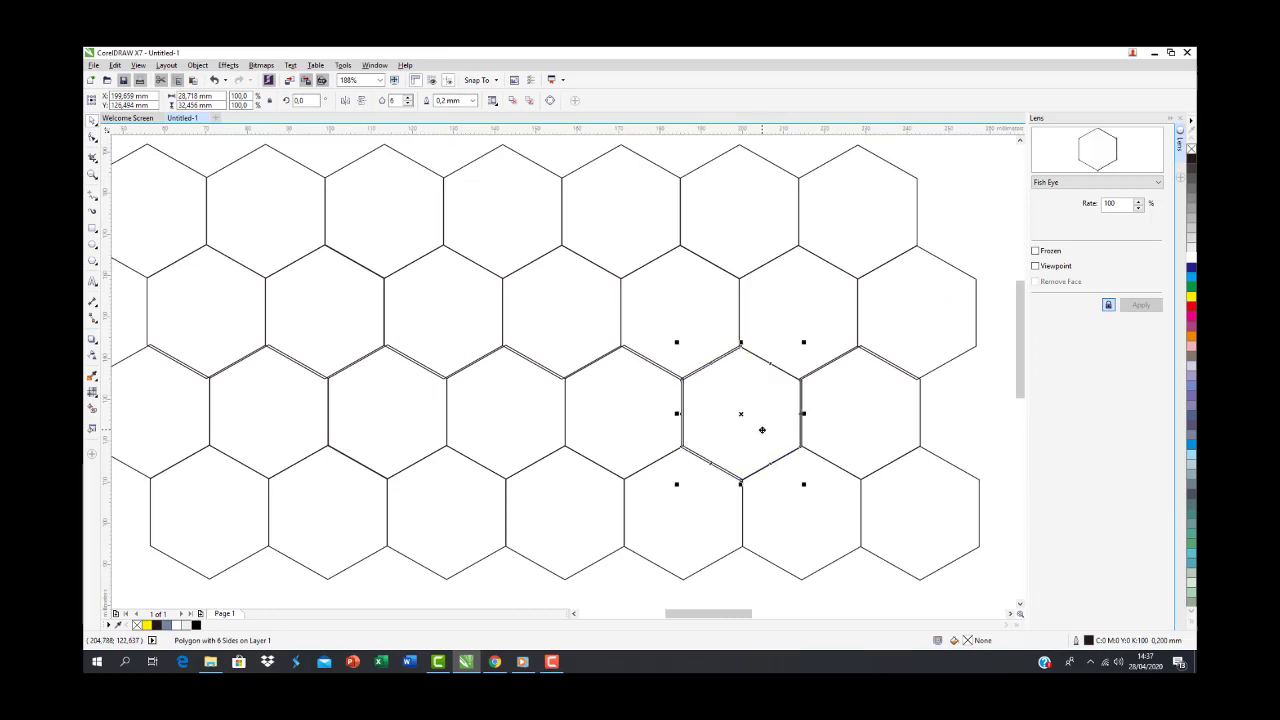
pyautogui.hotkey('ctrl', 'z')
pyautogui.hotkey('ctrl', 'z')
# Close the gap above the lower two rows of hexagons and place a duplicate of them beneath to form a six-row honeycomb
pyautogui.moveTo(777, 408); pyautogui.dragTo(756, 428)
pyautogui.scroll(-3, 756, 428)
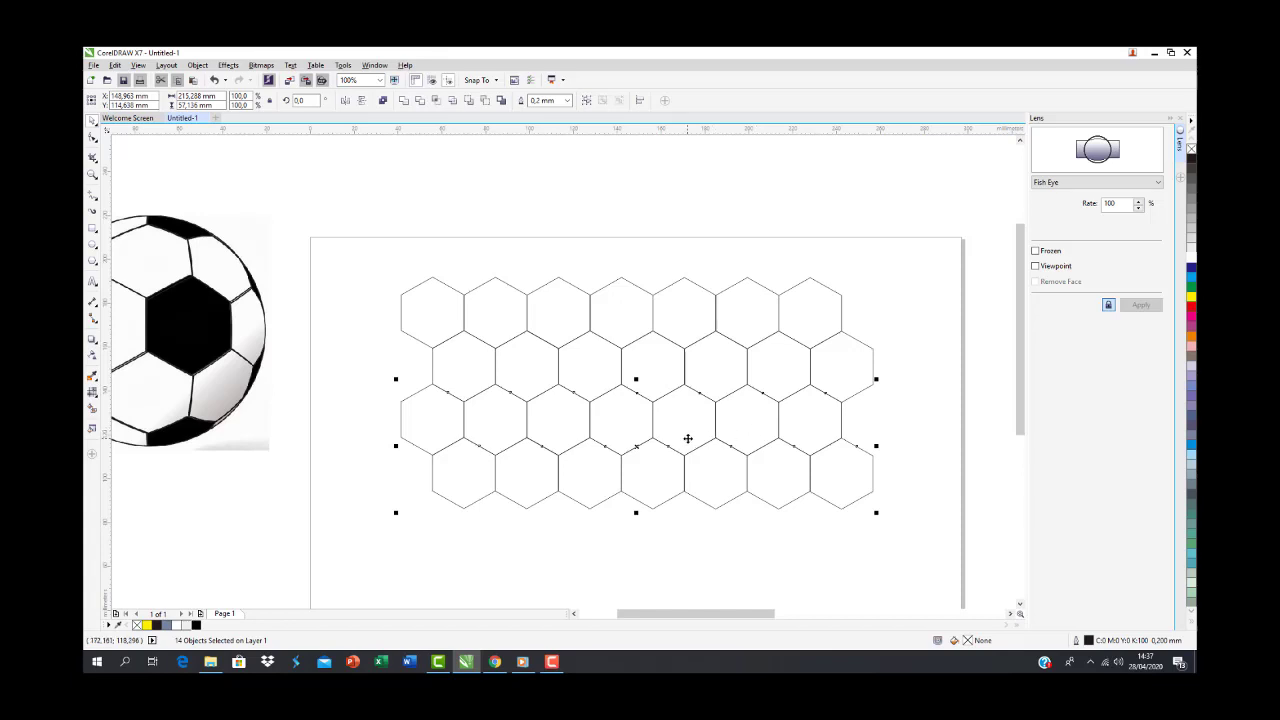
pyautogui.moveTo(688, 436); pyautogui.dragTo(735, 522)
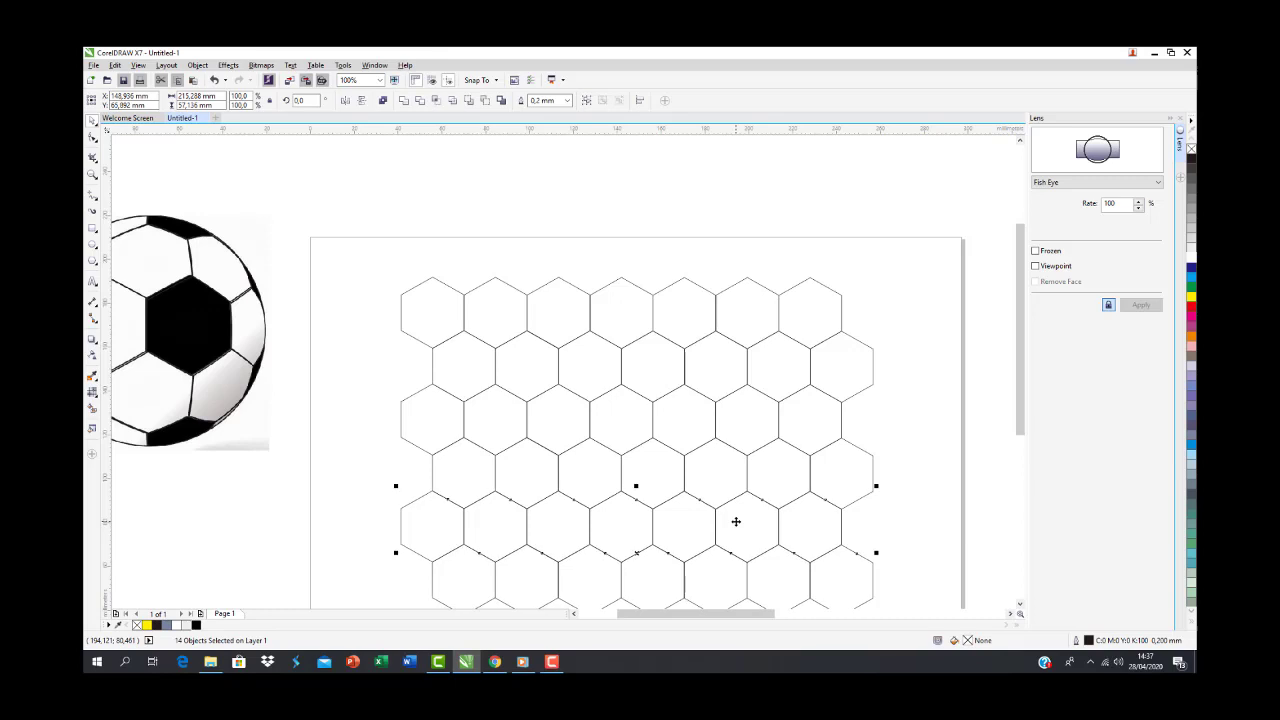
pyautogui.click(899, 432)
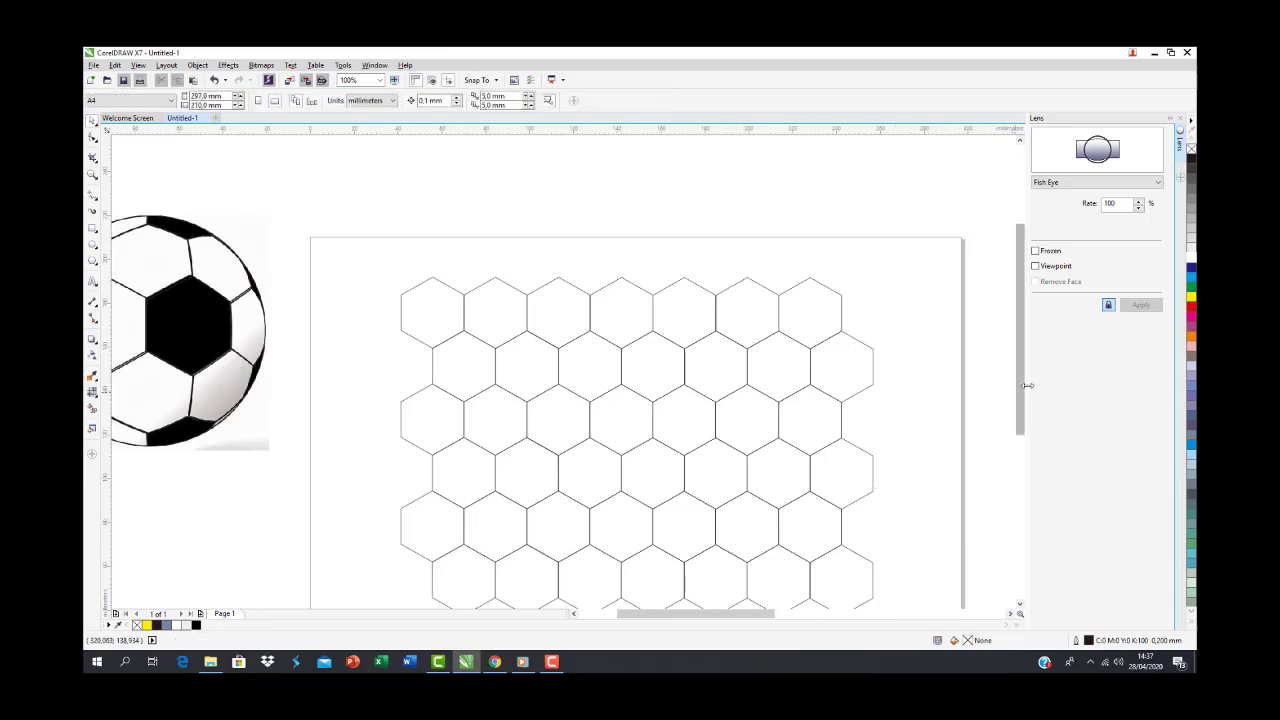
pyautogui.scroll(-2, 1020, 386)
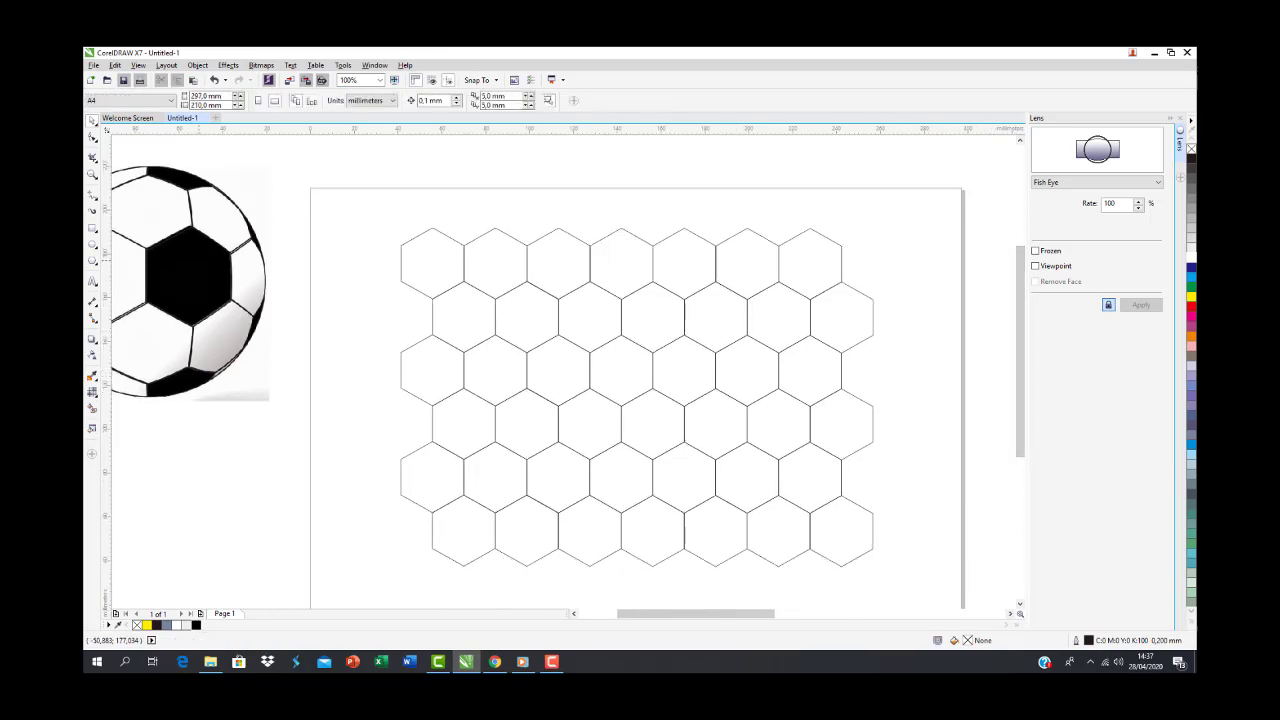
# Move the ball image beside the honeycomb and fill the fourth hexagon of rows three and five and the second of rows two and four black
pyautogui.moveTo(211, 264); pyautogui.dragTo(340, 269)
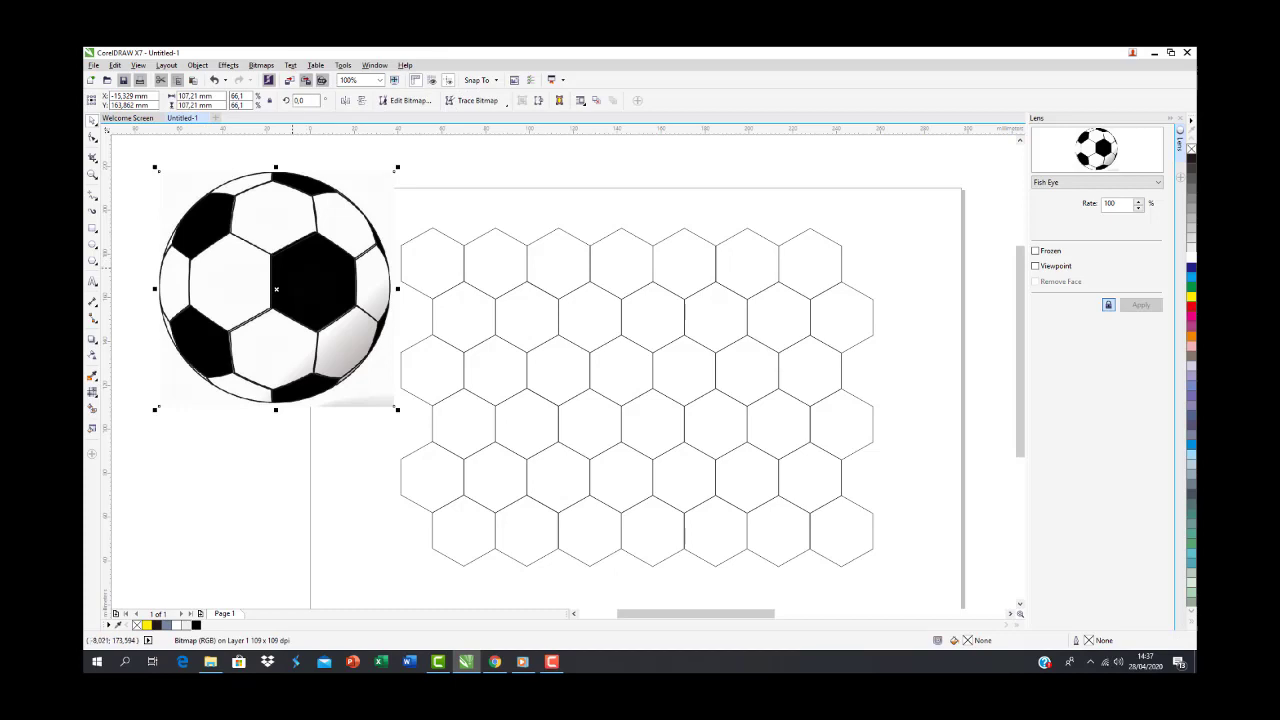
pyautogui.click(621, 390)
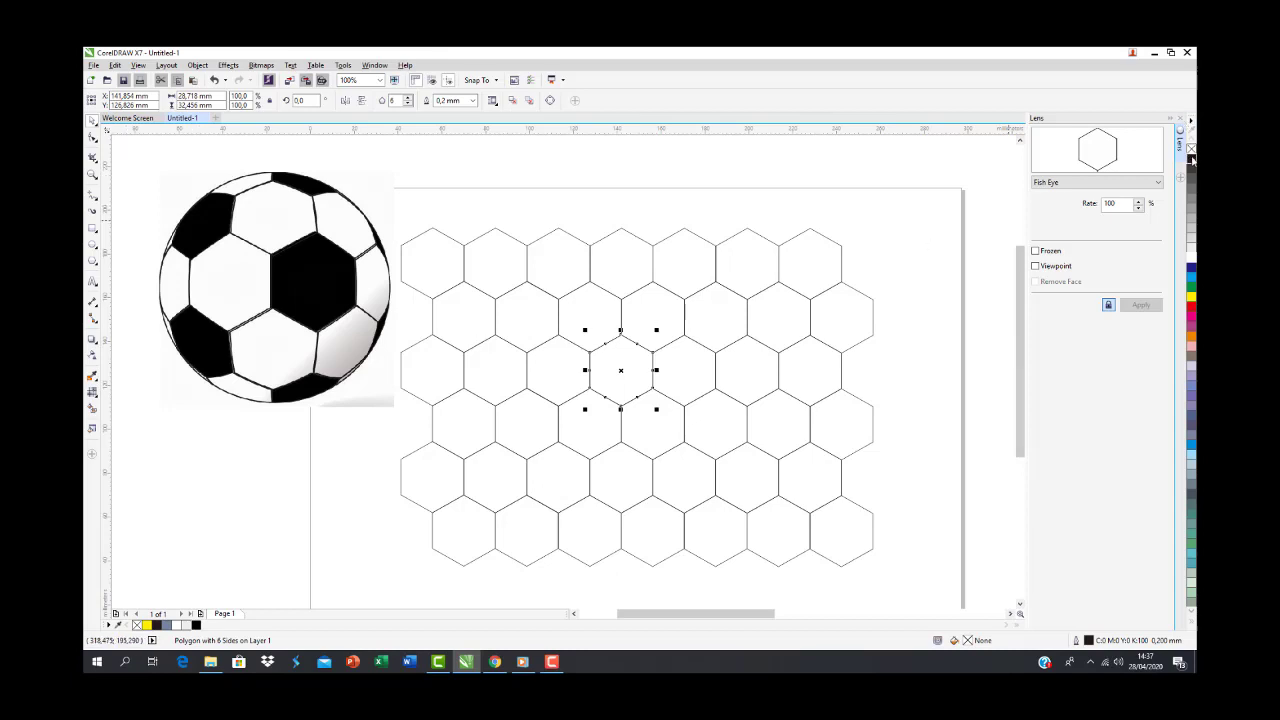
pyautogui.click(1191, 157)
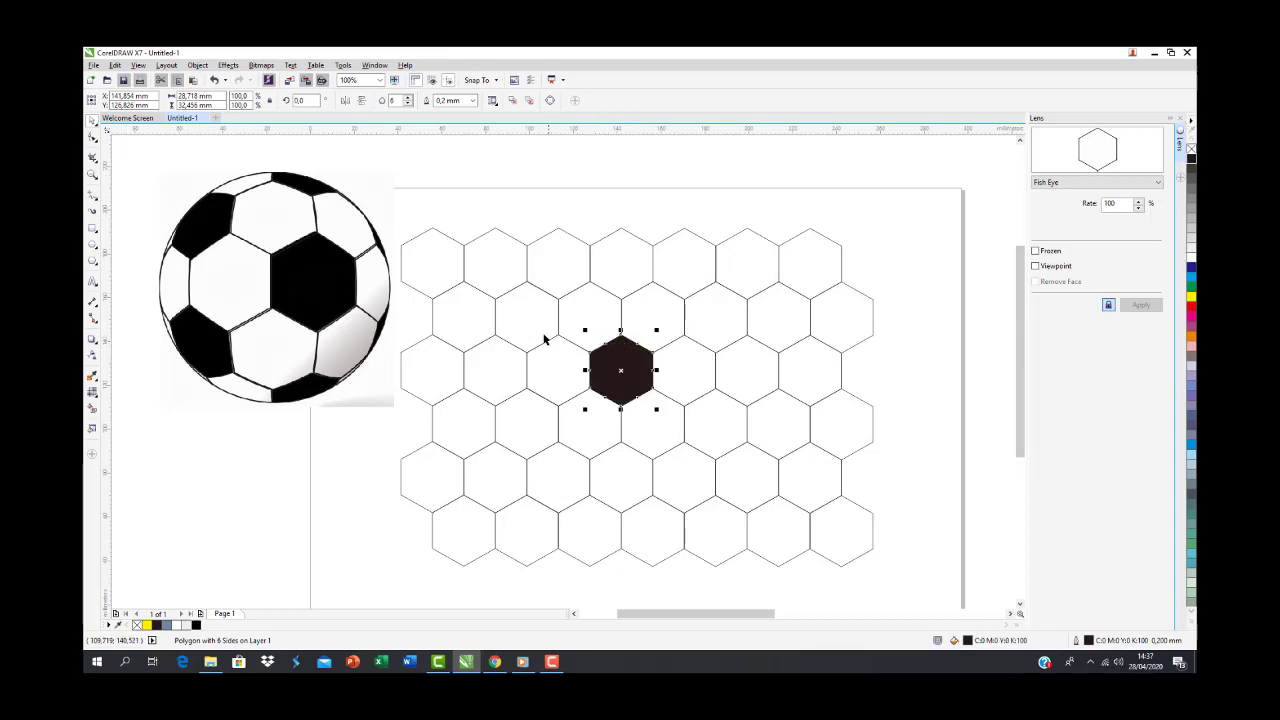
pyautogui.click(546, 342)
pyautogui.click(1191, 157)
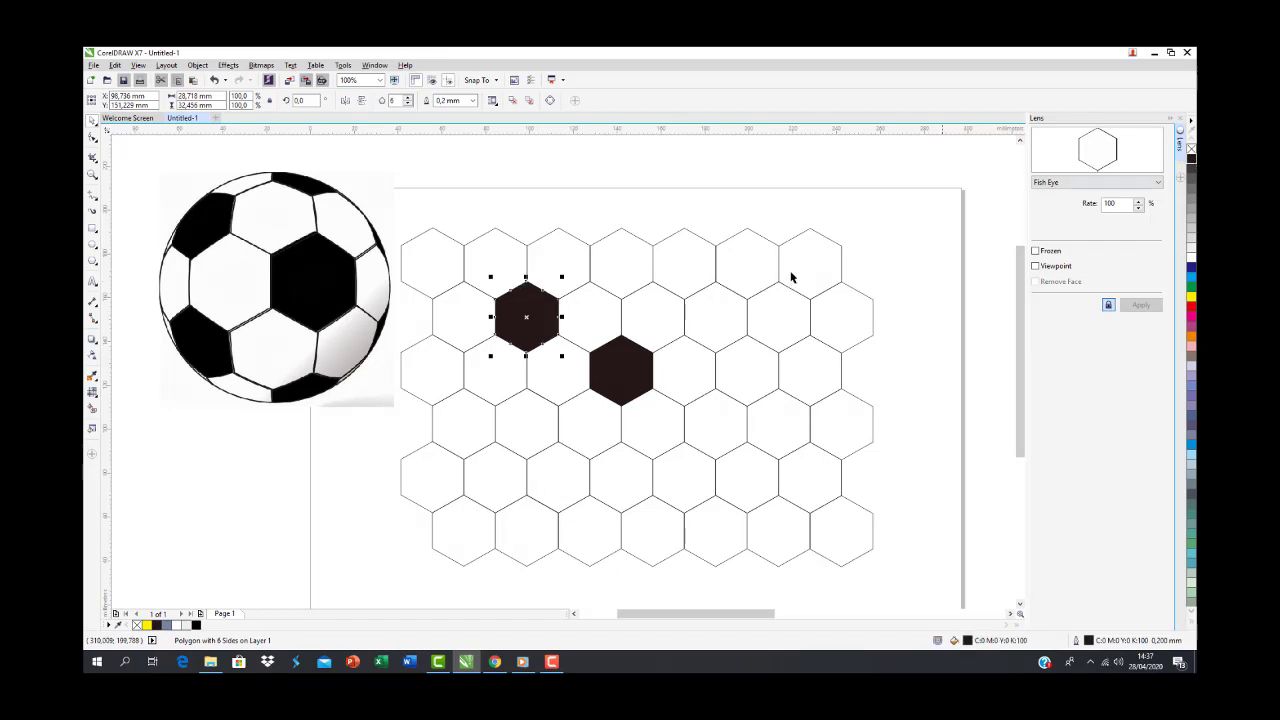
pyautogui.click(541, 411)
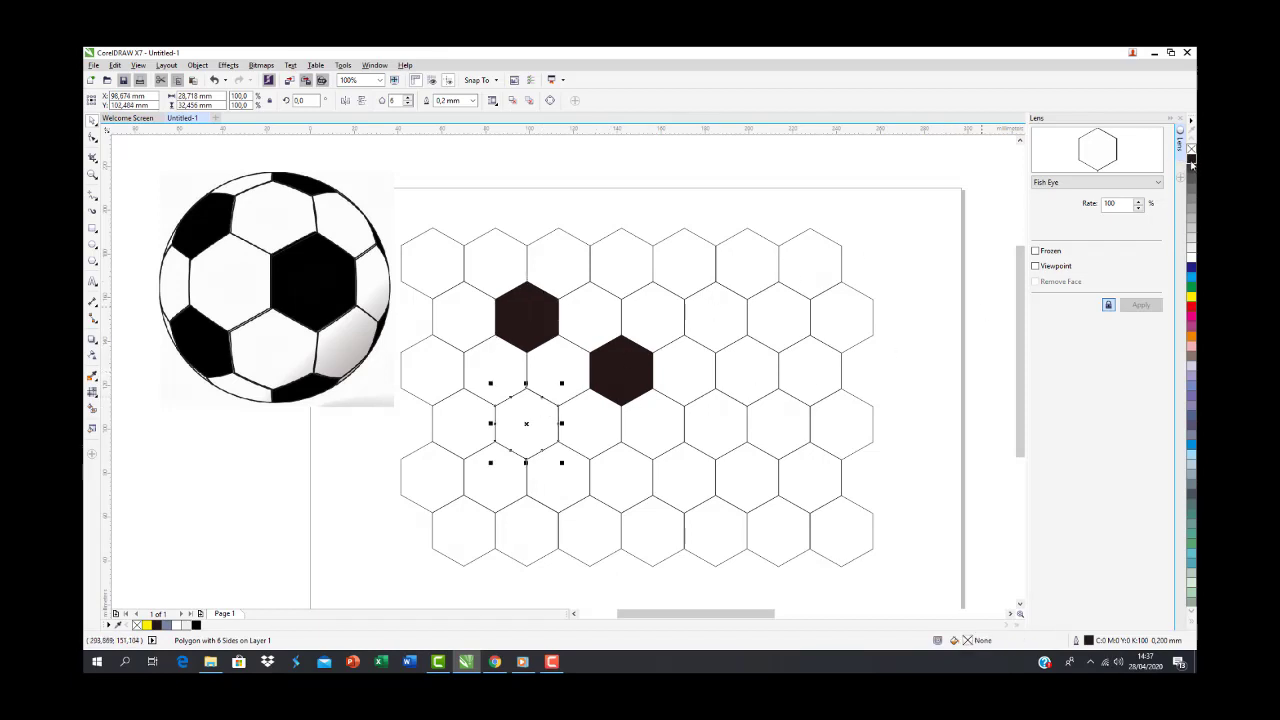
pyautogui.click(1191, 157)
pyautogui.click(640, 462)
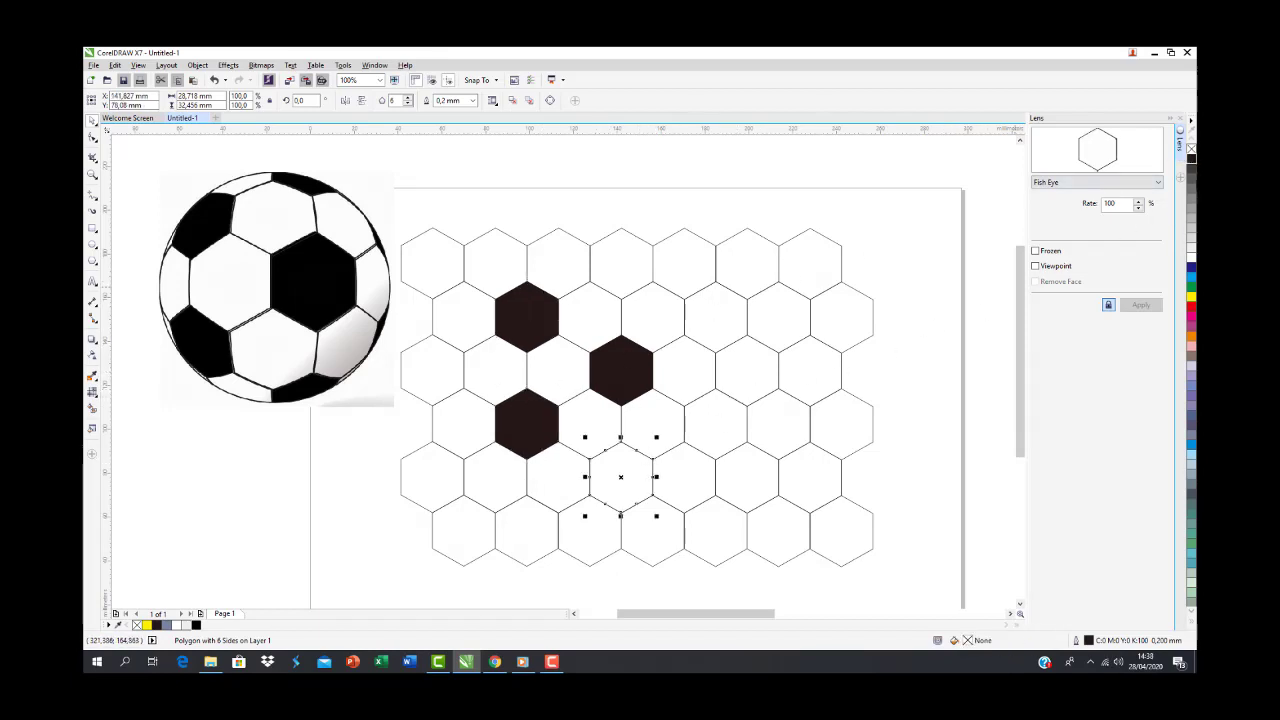
pyautogui.click(1191, 157)
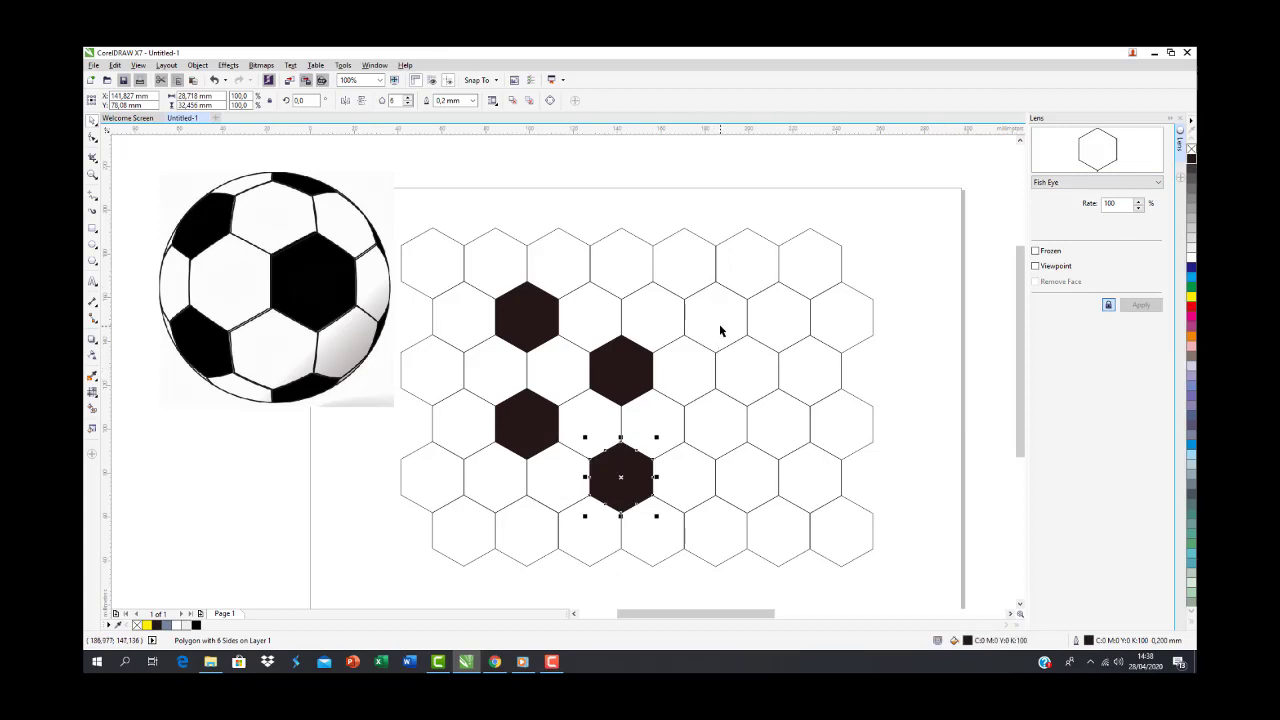
# Fill the fifth hexagon of rows two and four and the fourth hexagon of row one black, completing the ring around the central one
pyautogui.click(720, 329)
pyautogui.click(1191, 157)
pyautogui.click(628, 268)
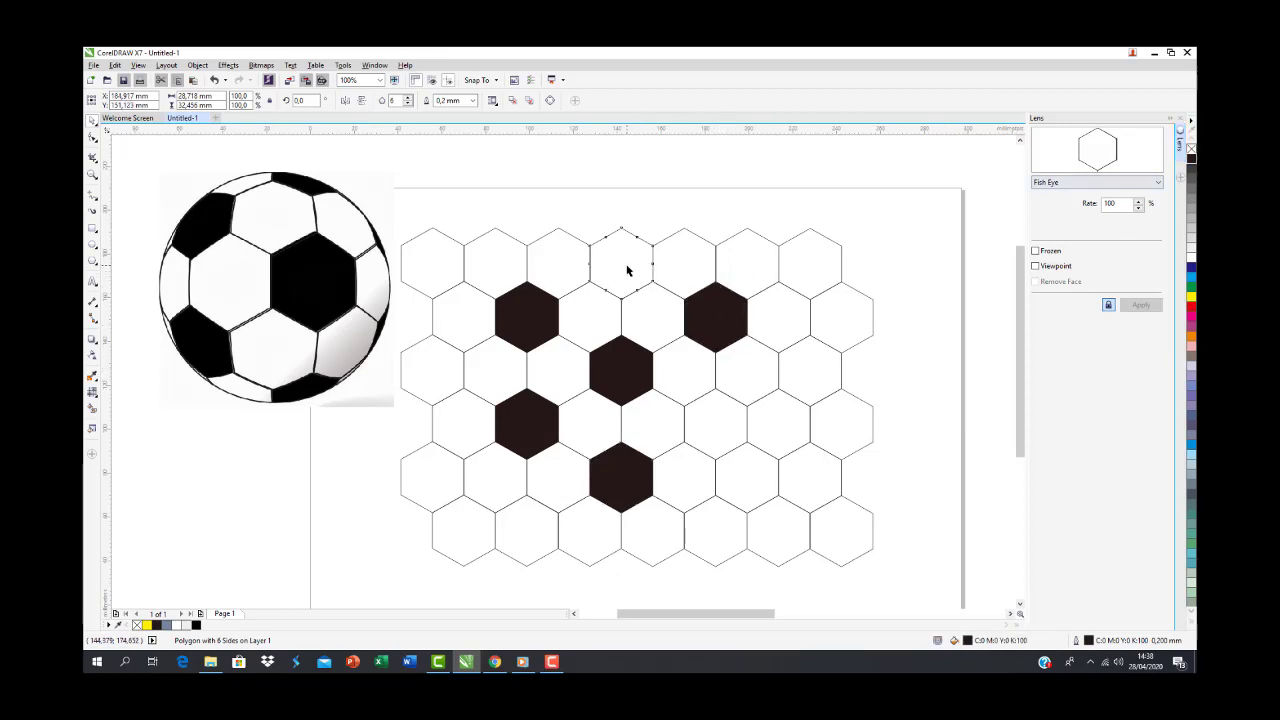
pyautogui.click(1191, 157)
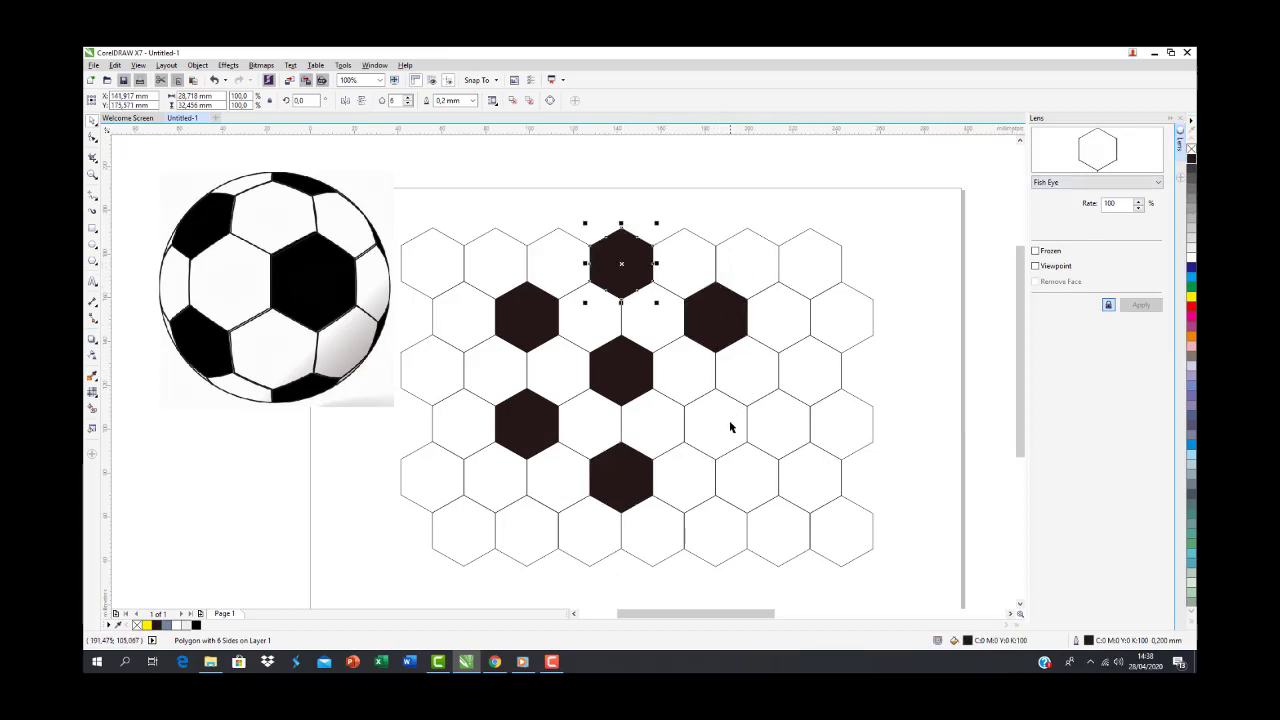
pyautogui.click(727, 424)
pyautogui.click(1191, 157)
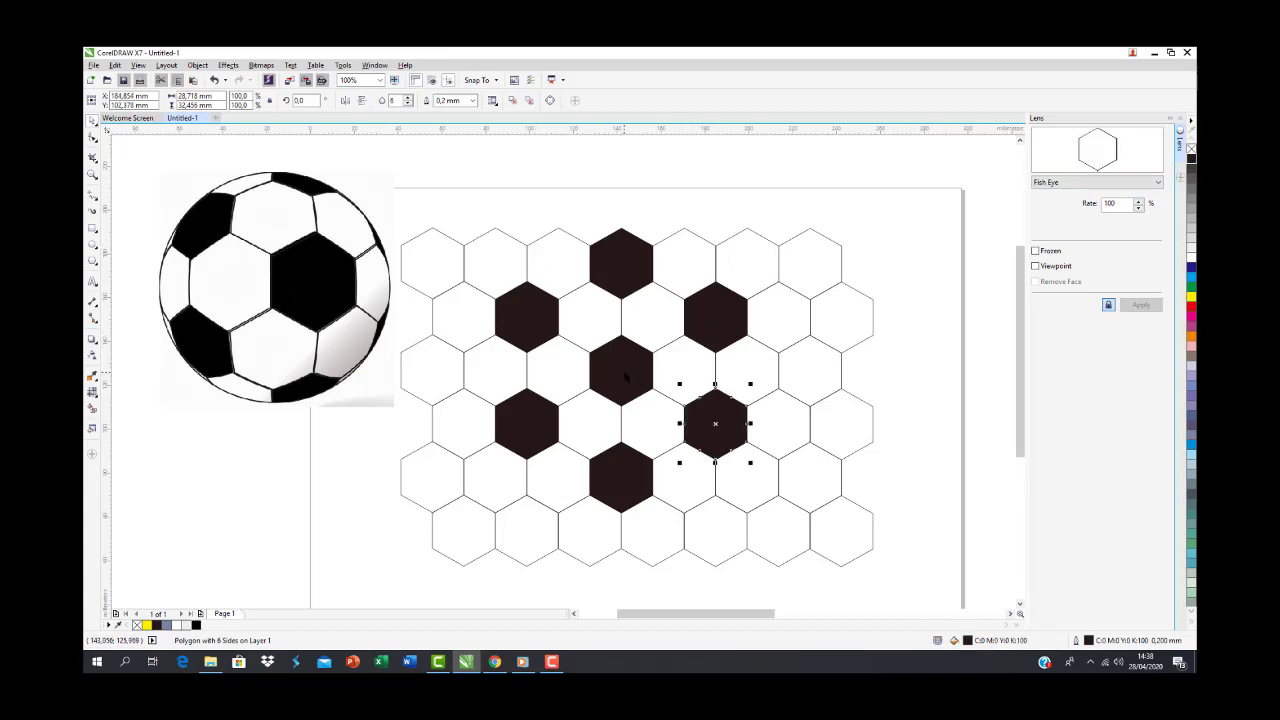
pyautogui.click(93, 243)
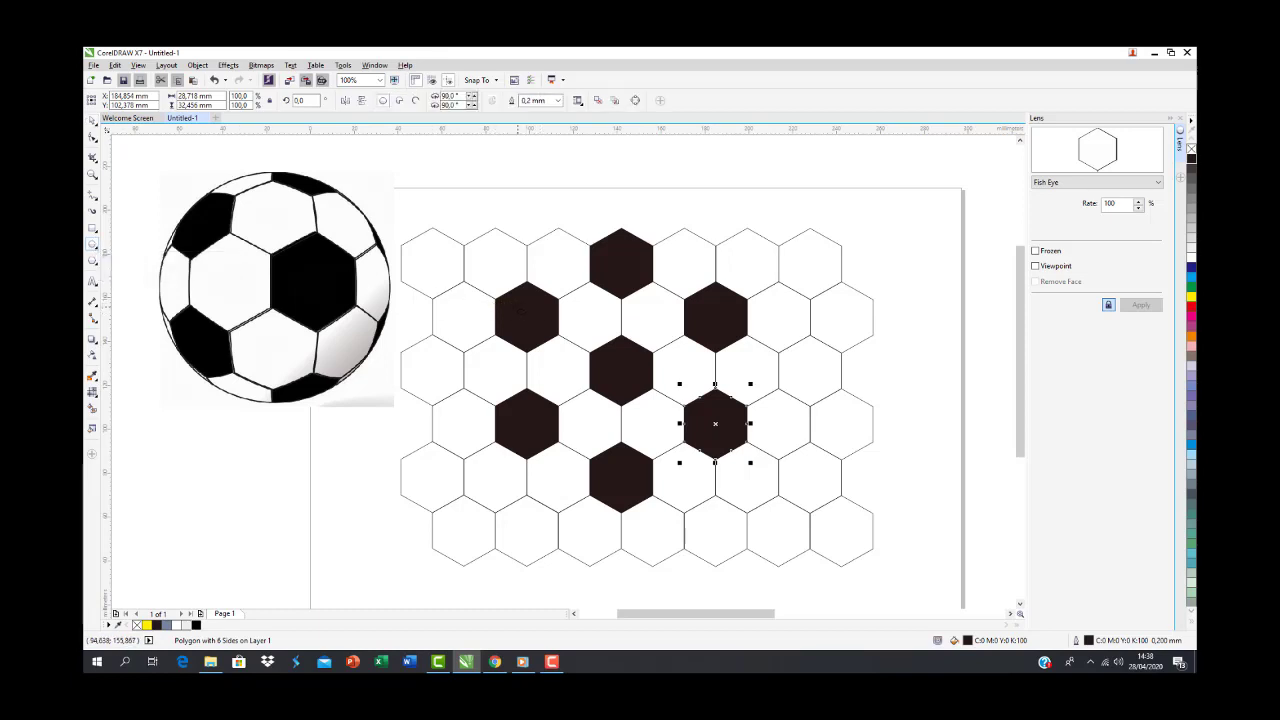
pyautogui.moveTo(512, 306); pyautogui.dragTo(726, 457)
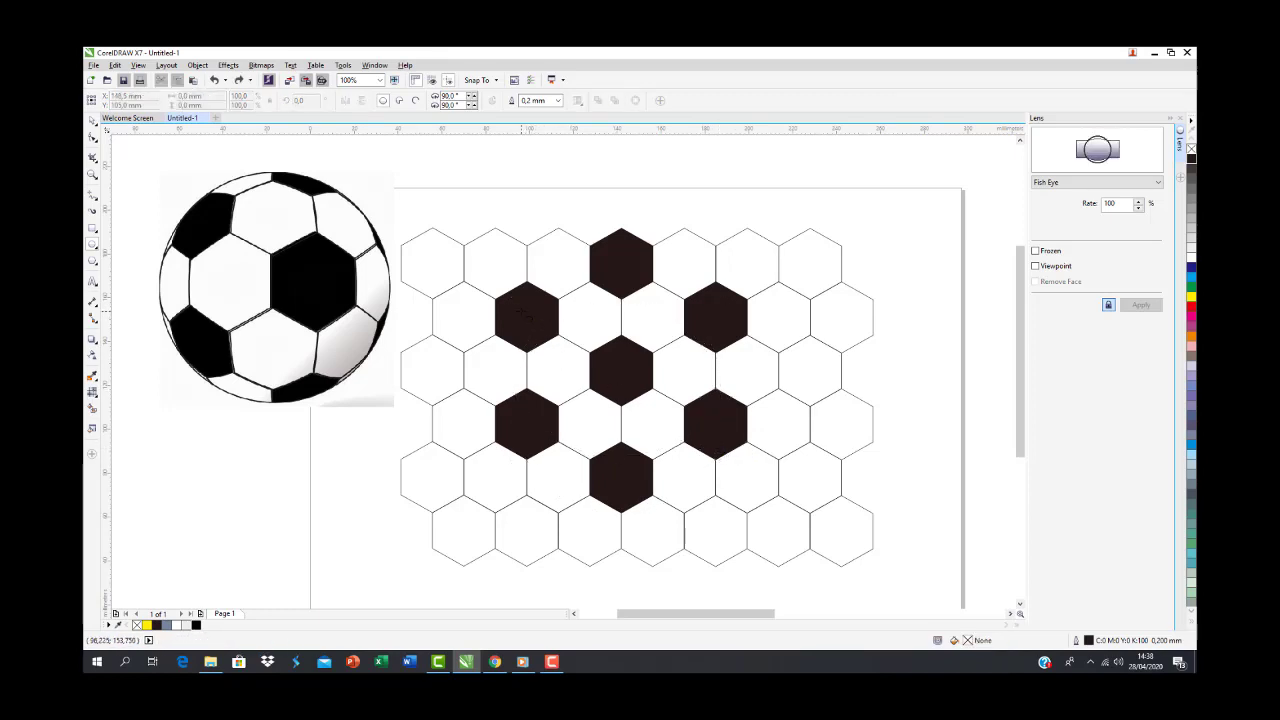
pyautogui.moveTo(516, 306); pyautogui.dragTo(718, 508)
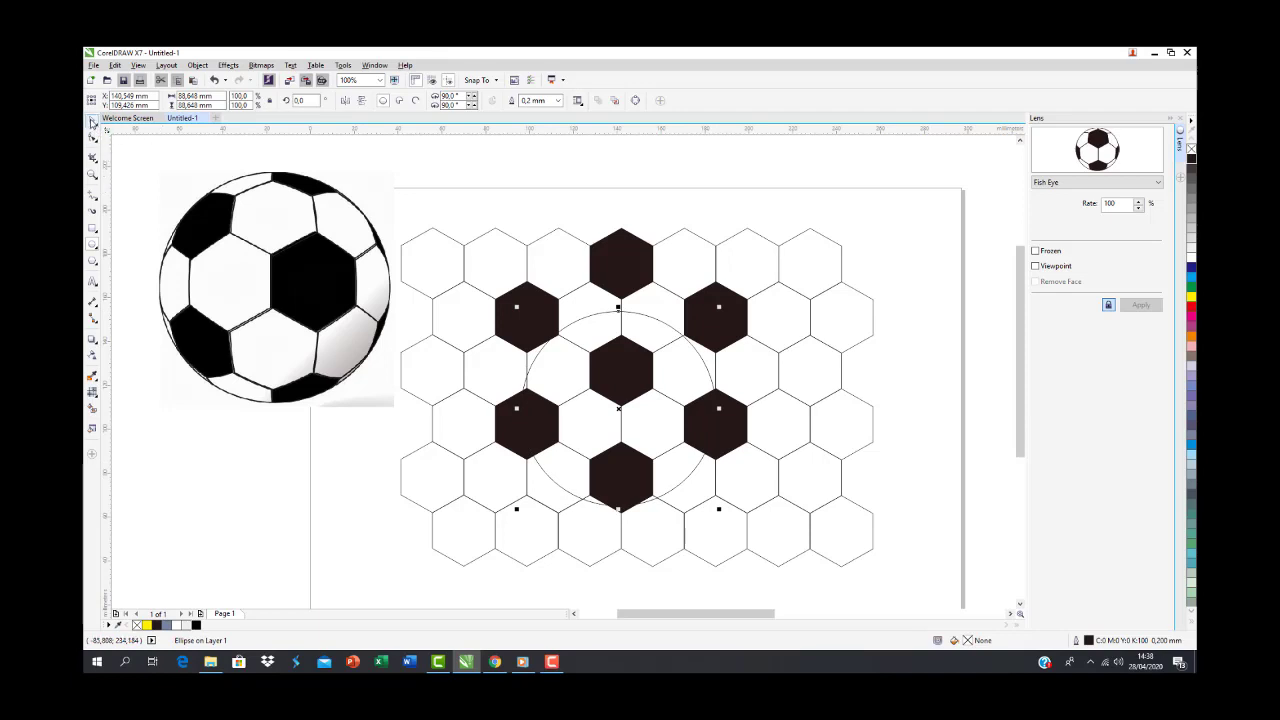
pyautogui.moveTo(642, 376); pyautogui.dragTo(627, 340)
pyautogui.click(656, 352)
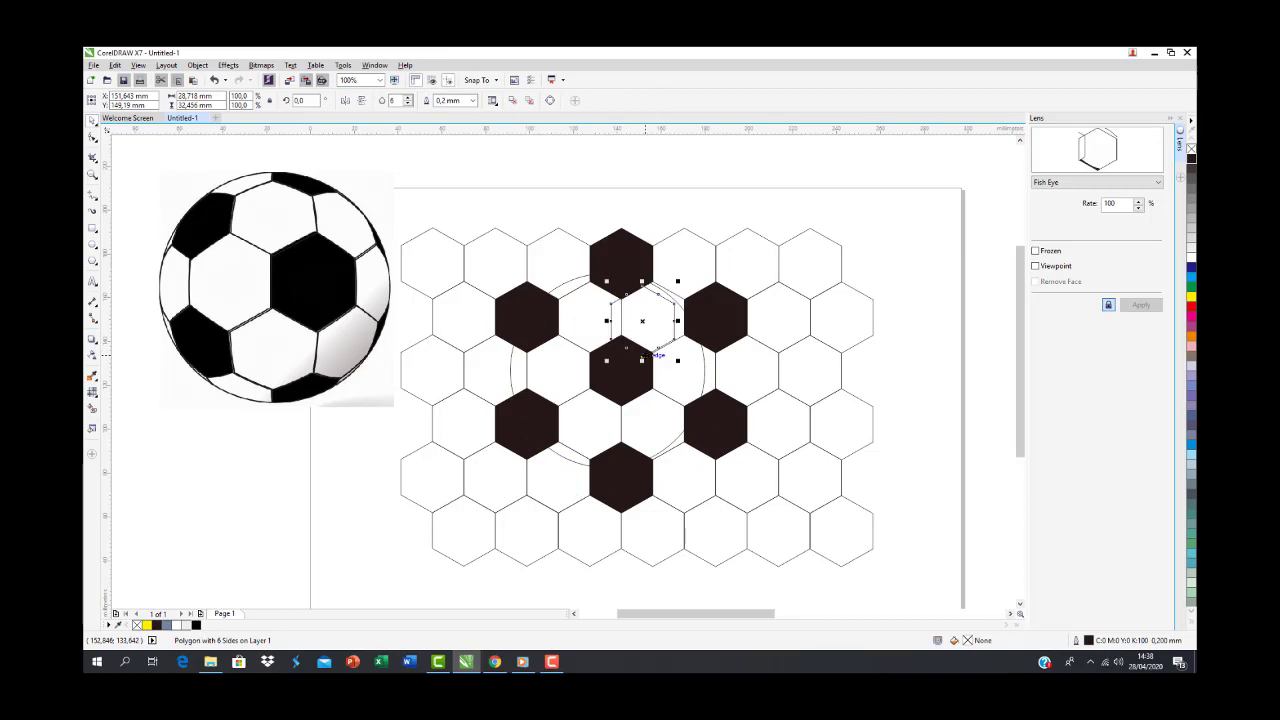
pyautogui.click(688, 372)
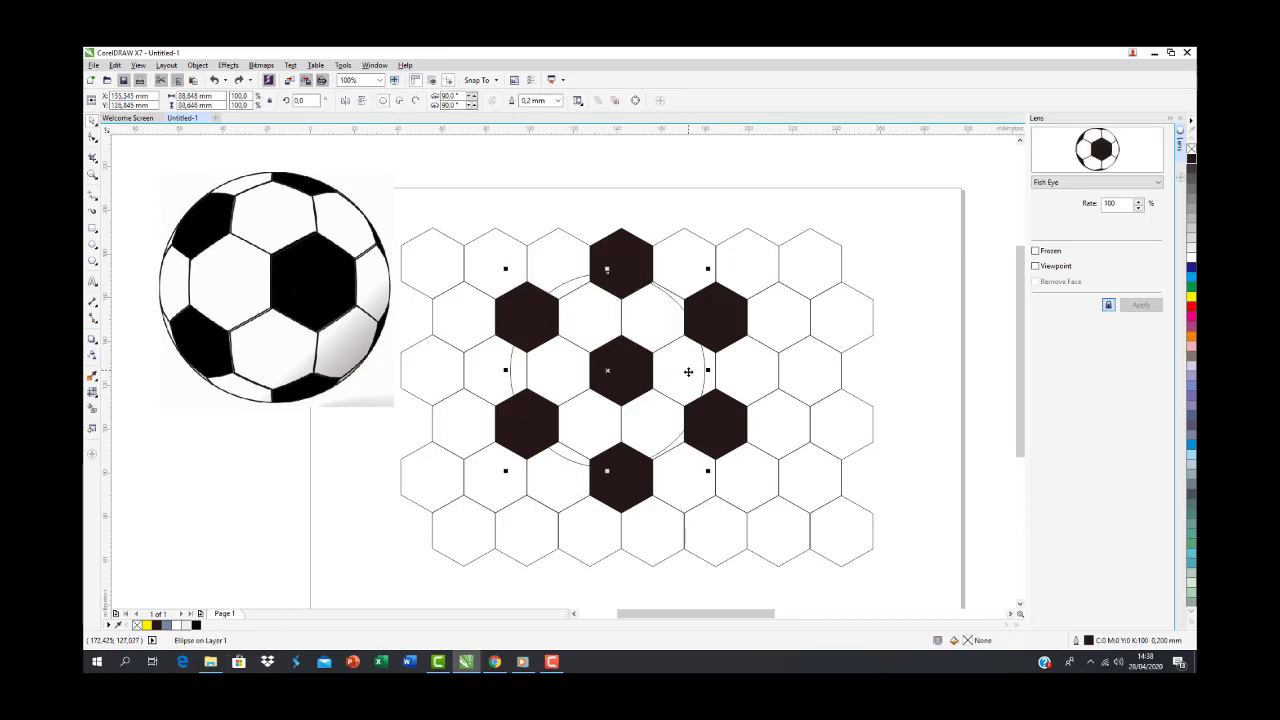
pyautogui.moveTo(670, 418); pyautogui.dragTo(659, 421)
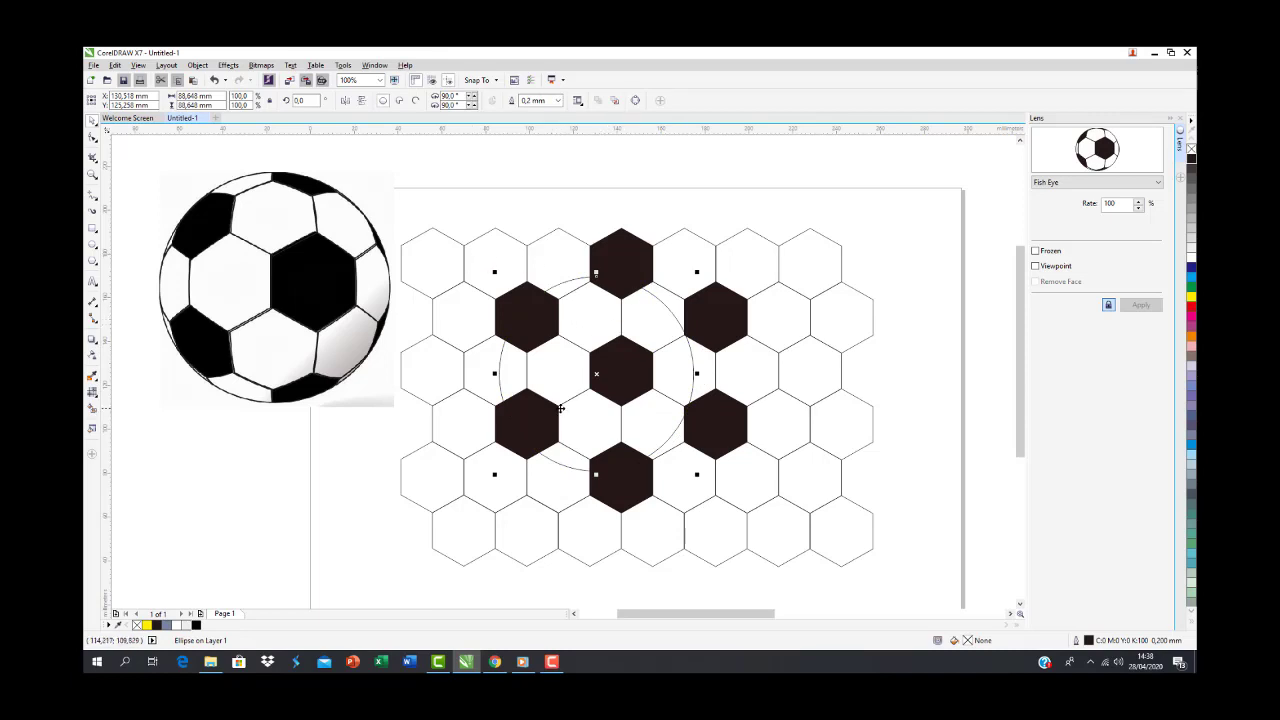
pyautogui.press('Delete')
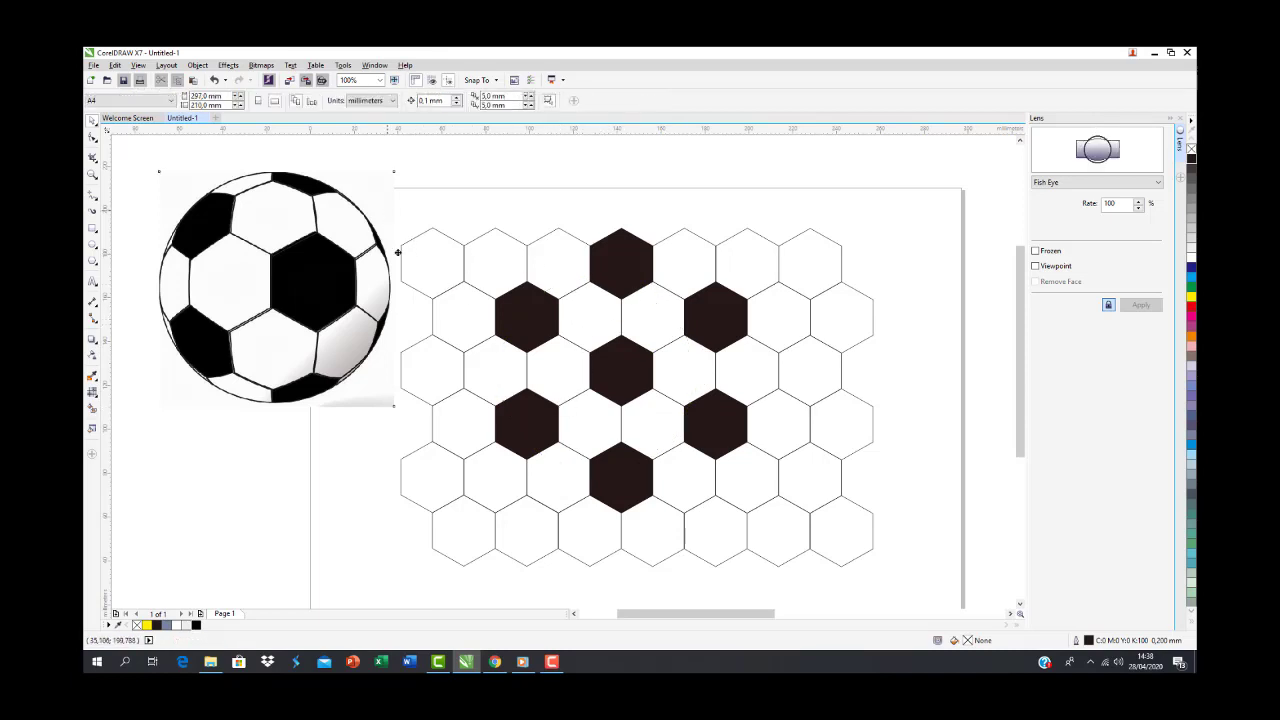
# Move the ball image slightly away from the grid and rotate all the hexagons together a few degrees counter-clockwise
pyautogui.moveTo(397, 252); pyautogui.dragTo(385, 305)
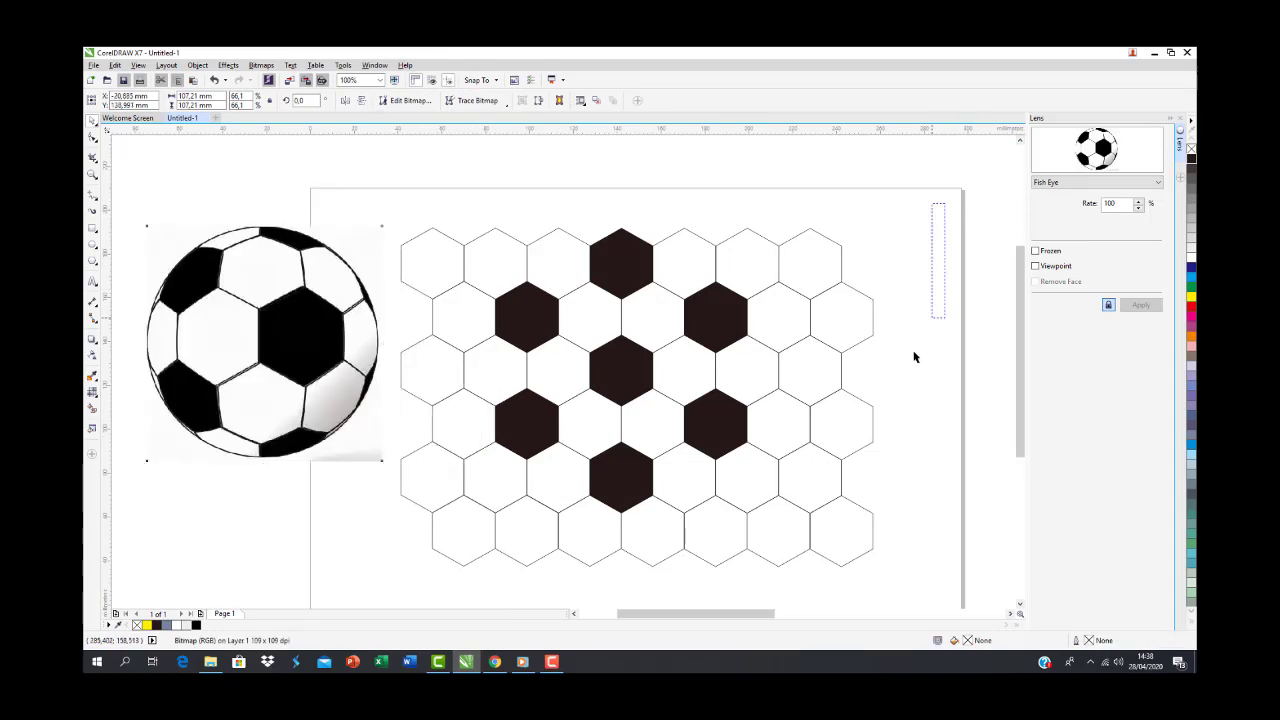
pyautogui.moveTo(913, 357); pyautogui.dragTo(378, 578)
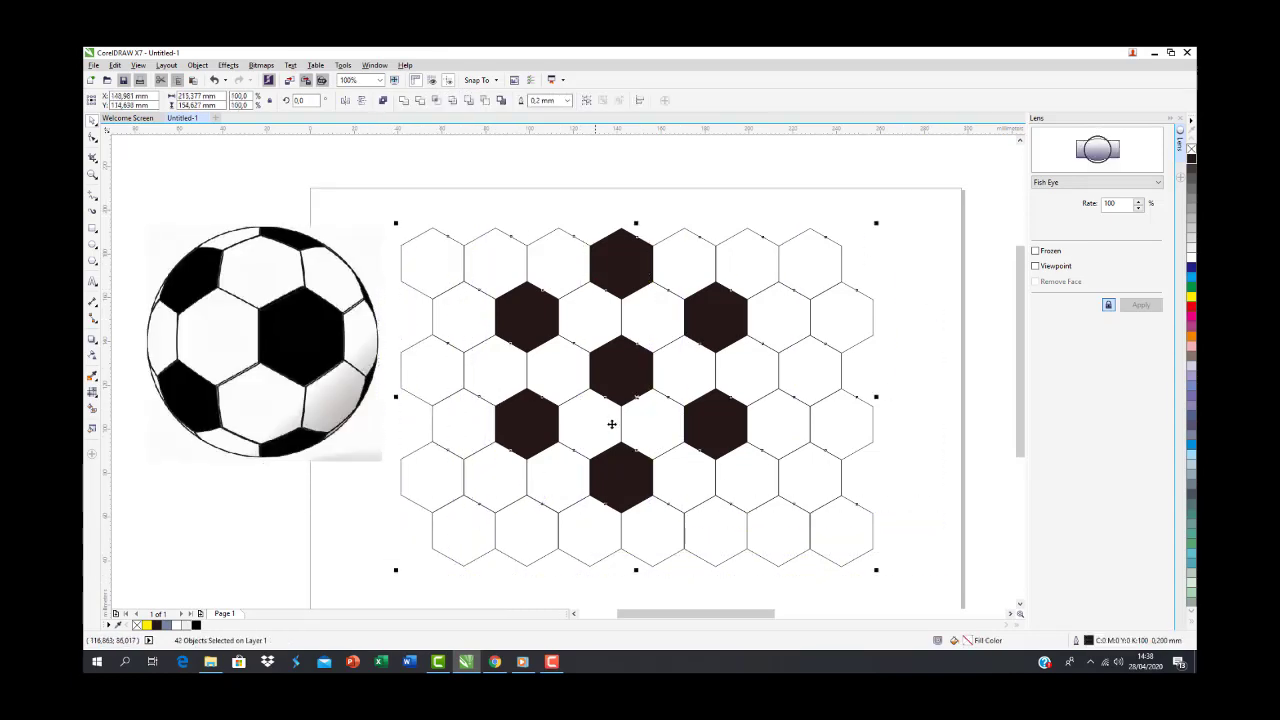
pyautogui.click(612, 424)
pyautogui.moveTo(876, 225); pyautogui.dragTo(860, 194)
pyautogui.click(902, 258)
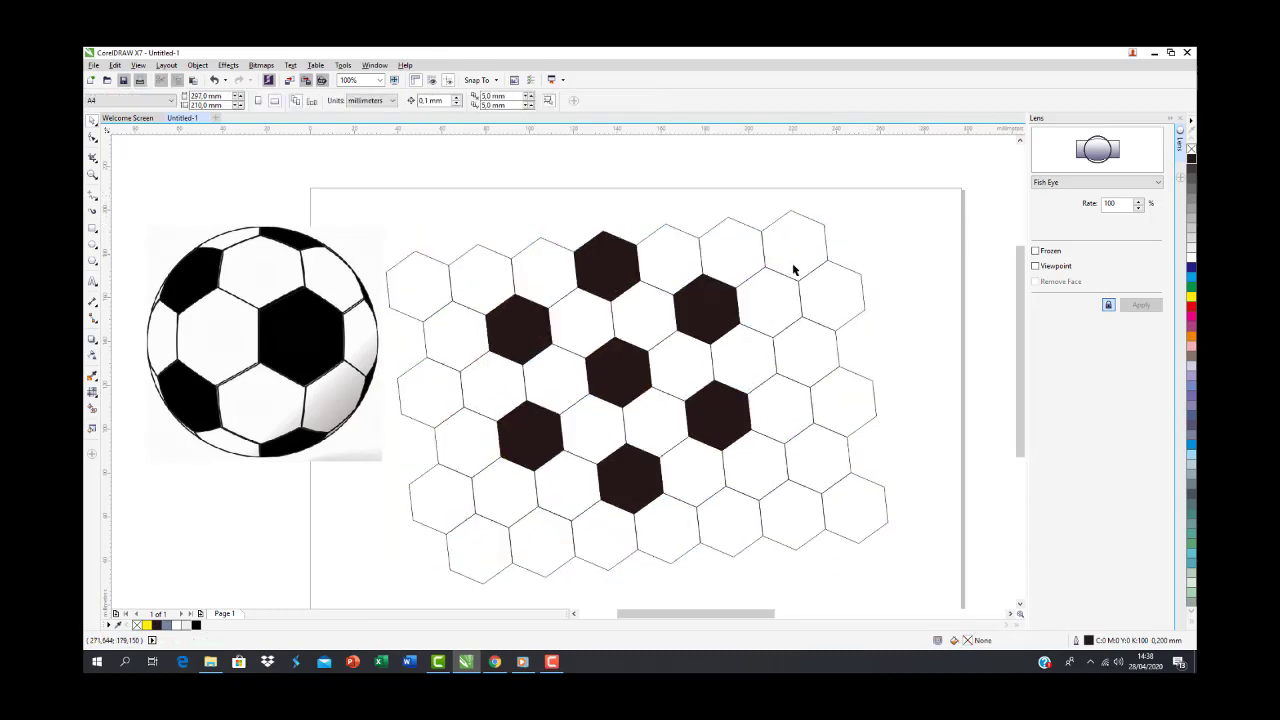
# Draw a circle about 94 mm across over the black hexagons and shift it slightly left so the central hexagon sits off-centre
pyautogui.click(93, 245)
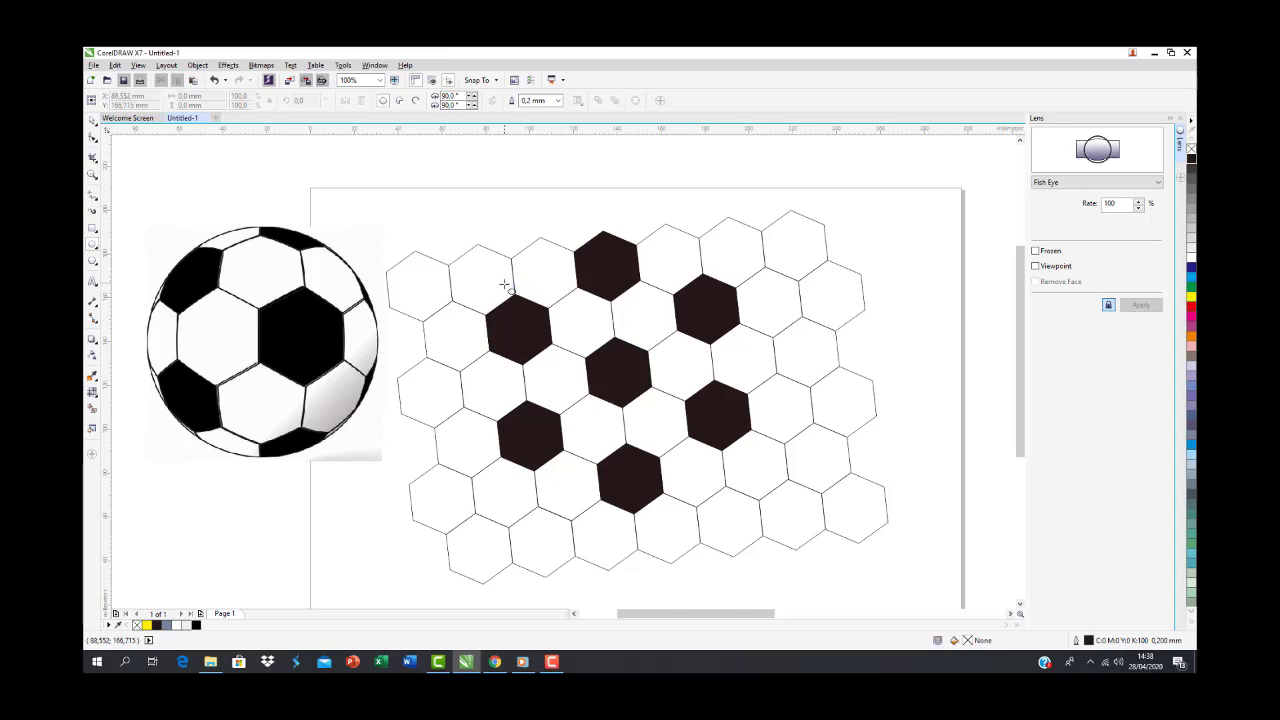
pyautogui.moveTo(509, 285); pyautogui.dragTo(711, 480)
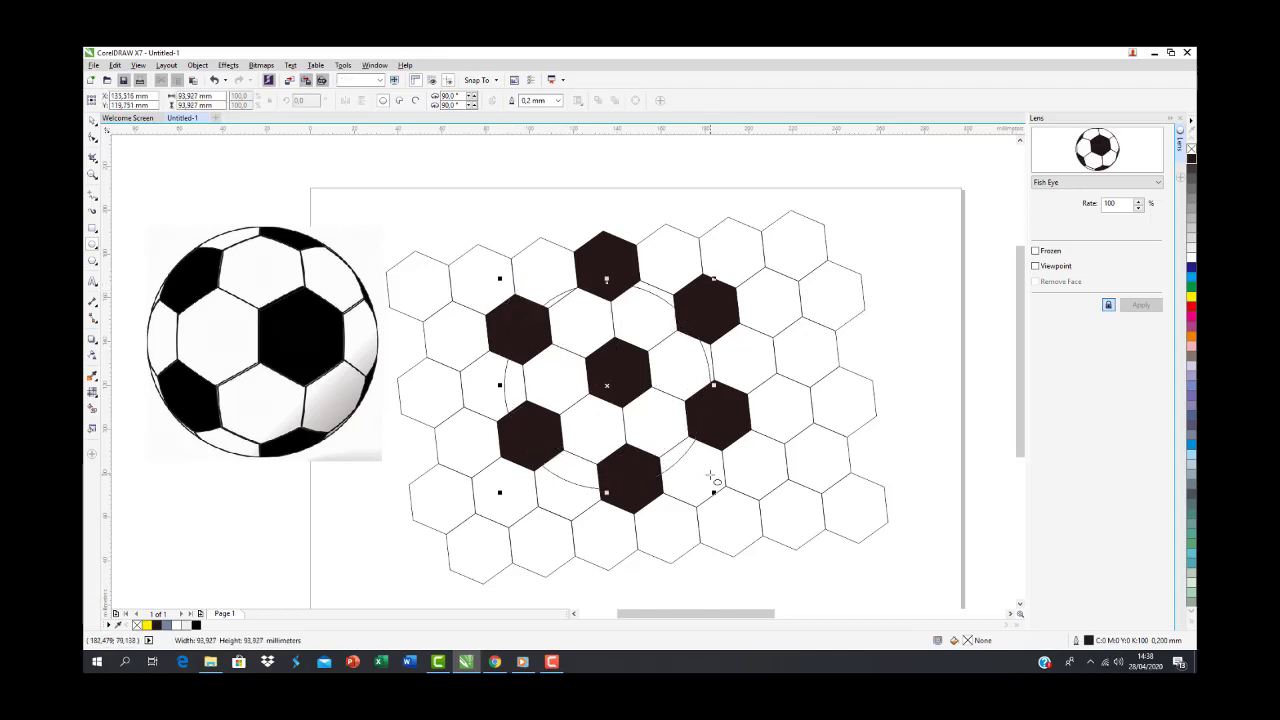
pyautogui.click(93, 121)
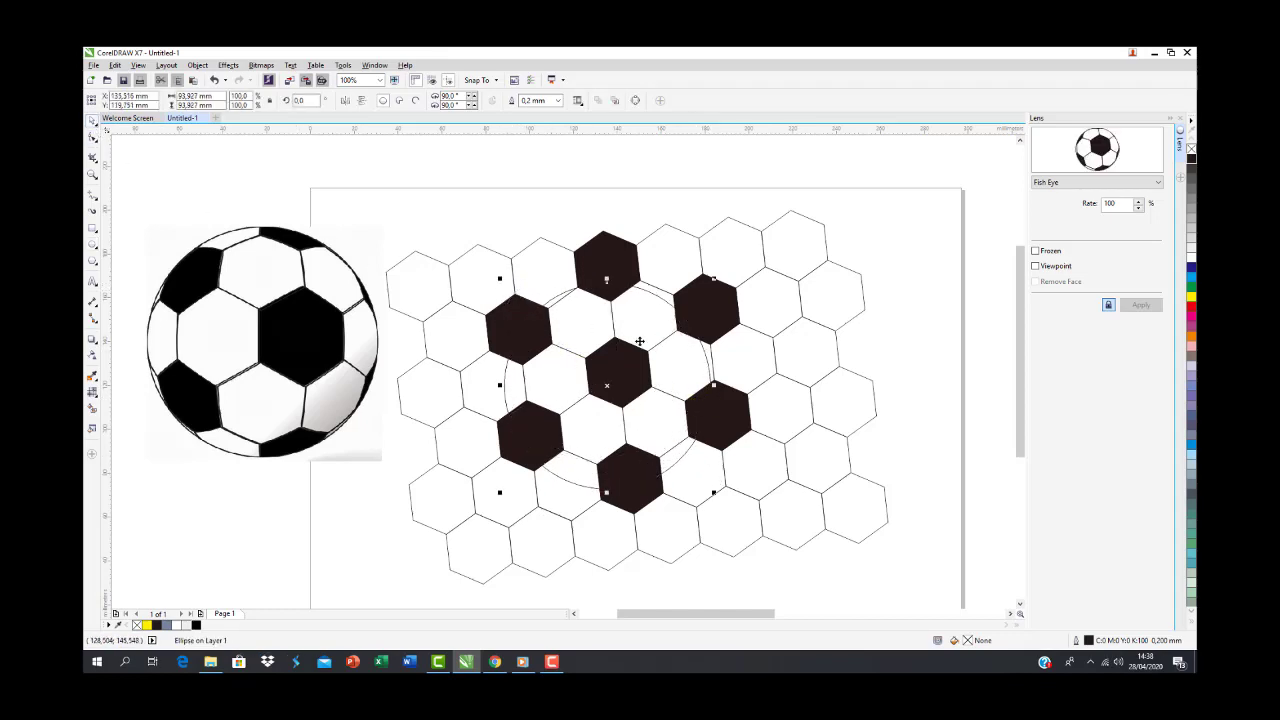
pyautogui.moveTo(679, 363); pyautogui.dragTo(673, 362)
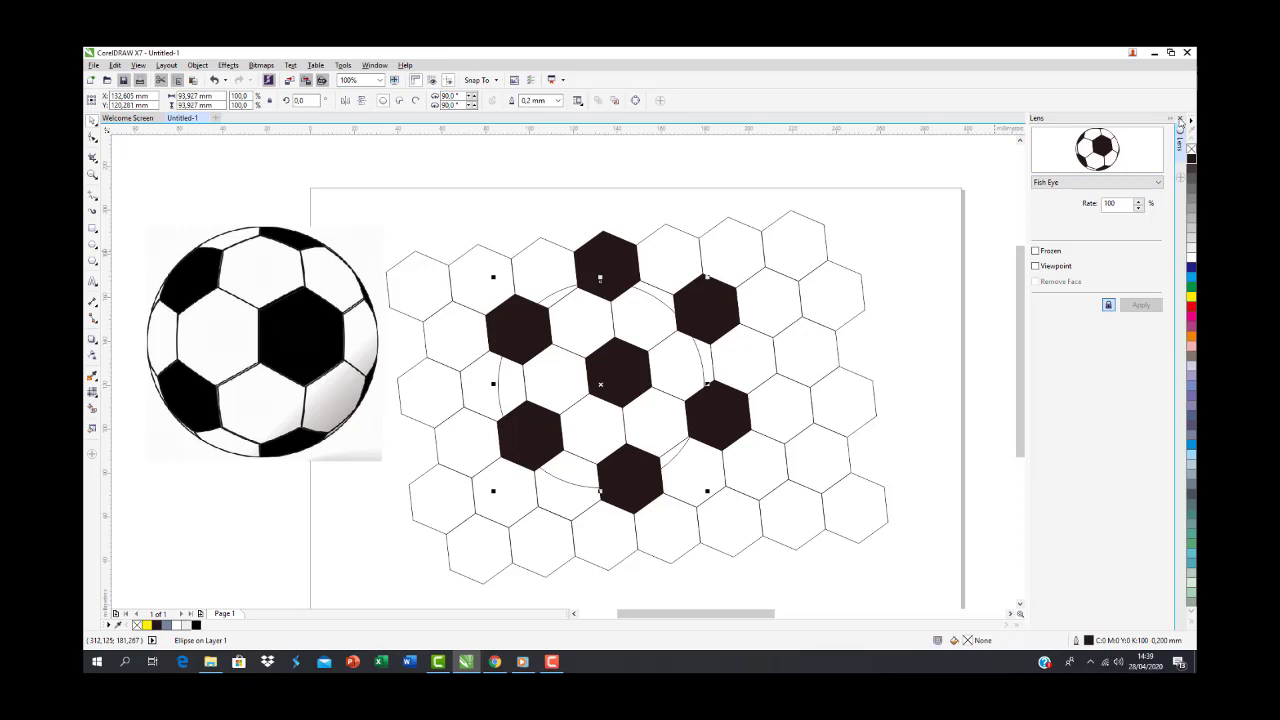
# Reopen the Lens settings and apply a Fish Eye lens to the circle over the black hexagons
pyautogui.click(1181, 119)
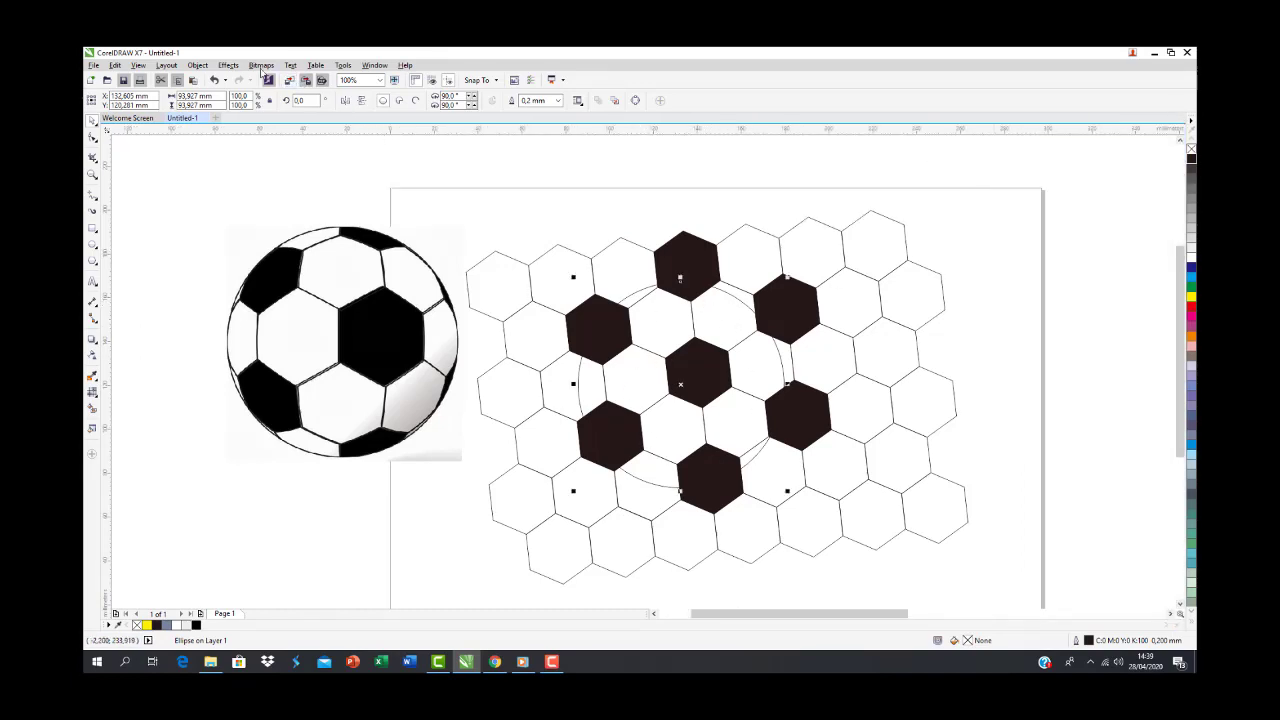
pyautogui.click(228, 65)
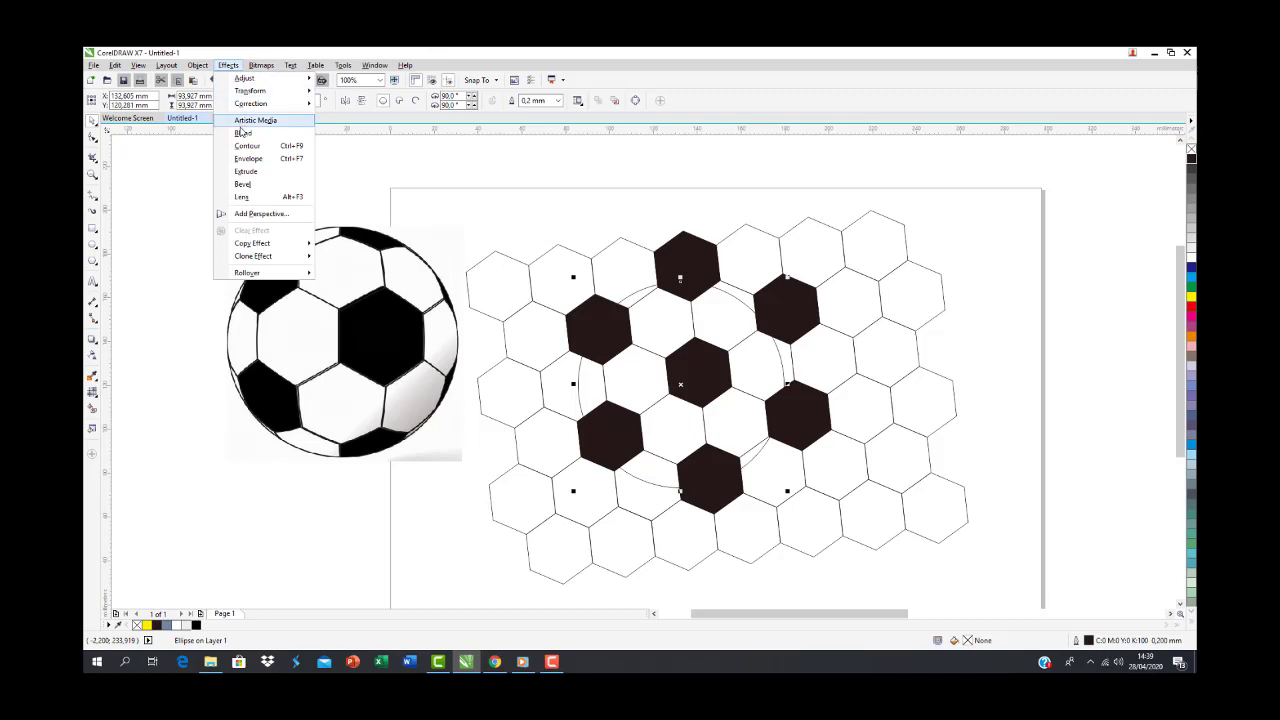
pyautogui.click(243, 197)
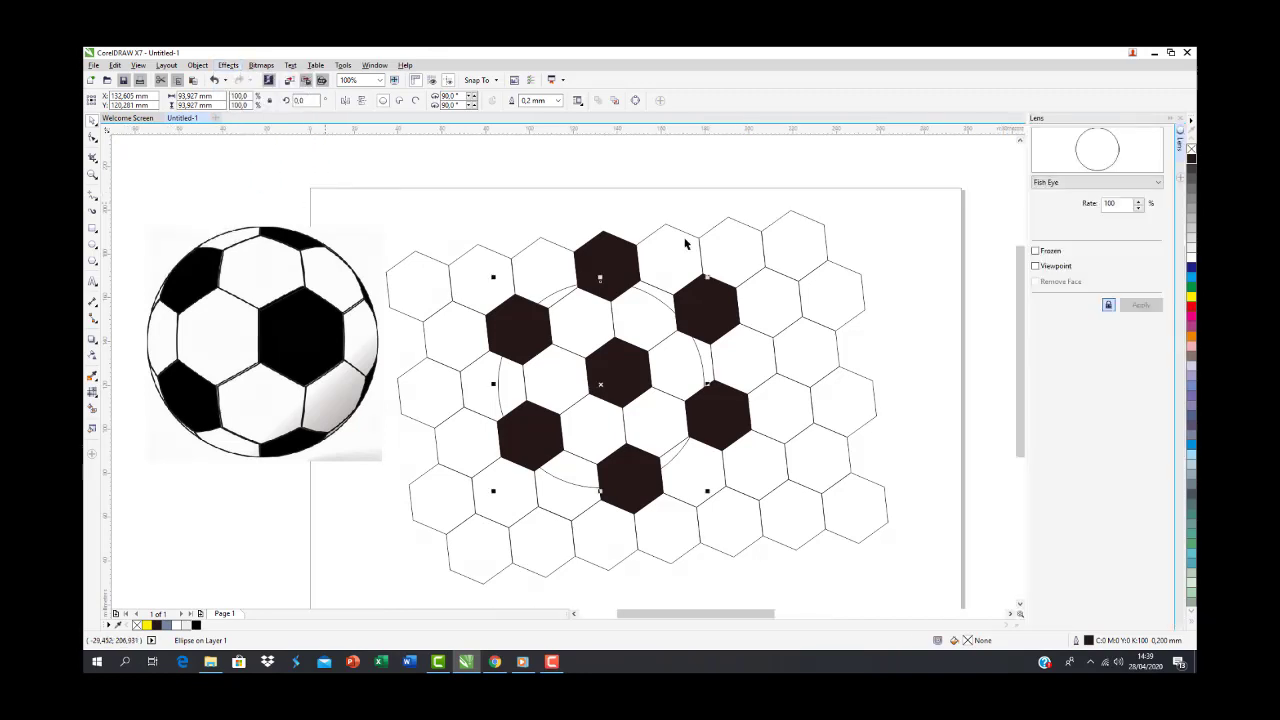
pyautogui.click(1059, 184)
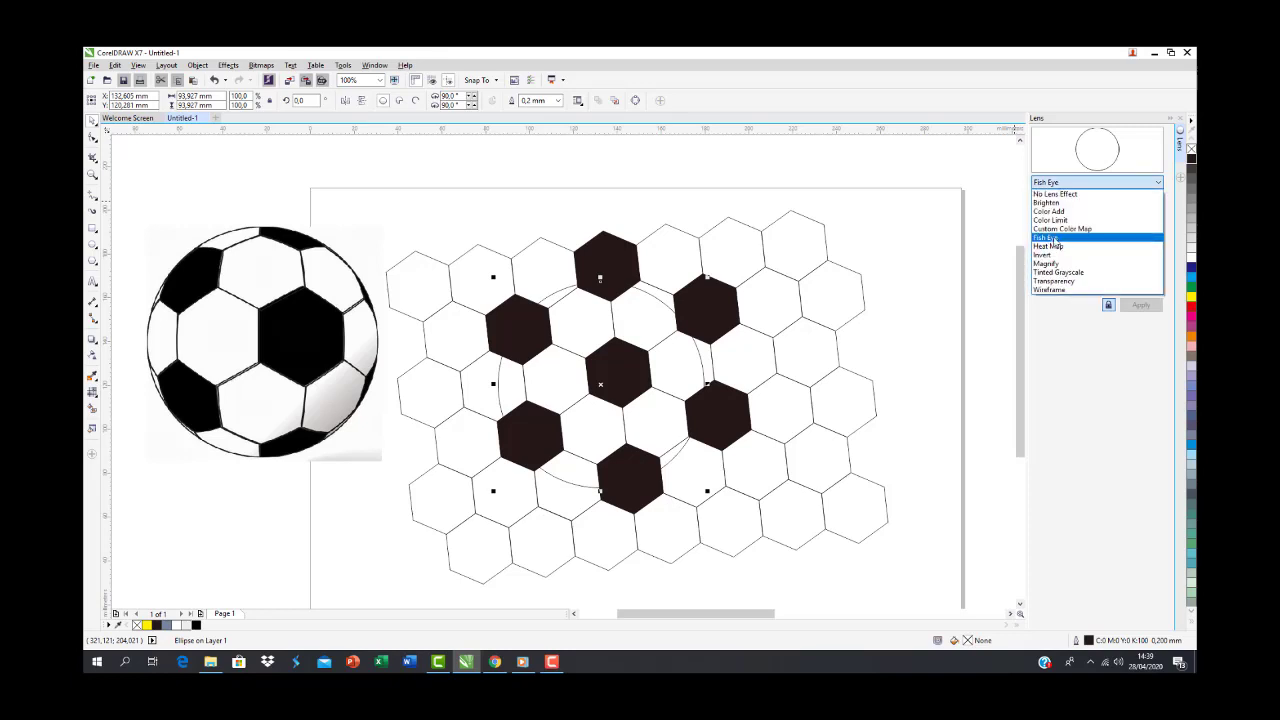
pyautogui.click(1046, 239)
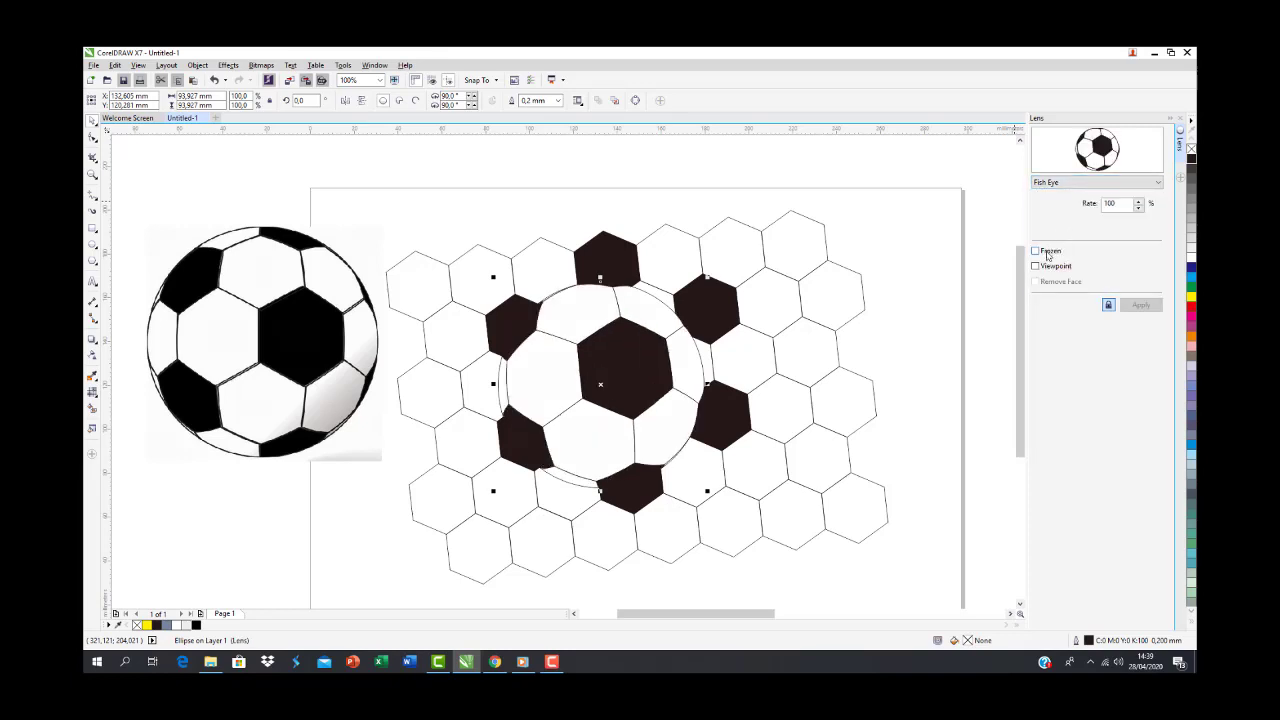
# Freeze the lens on the circle, try a Fish Eye rate of 90% and set the rate to 100%
pyautogui.click(1047, 253)
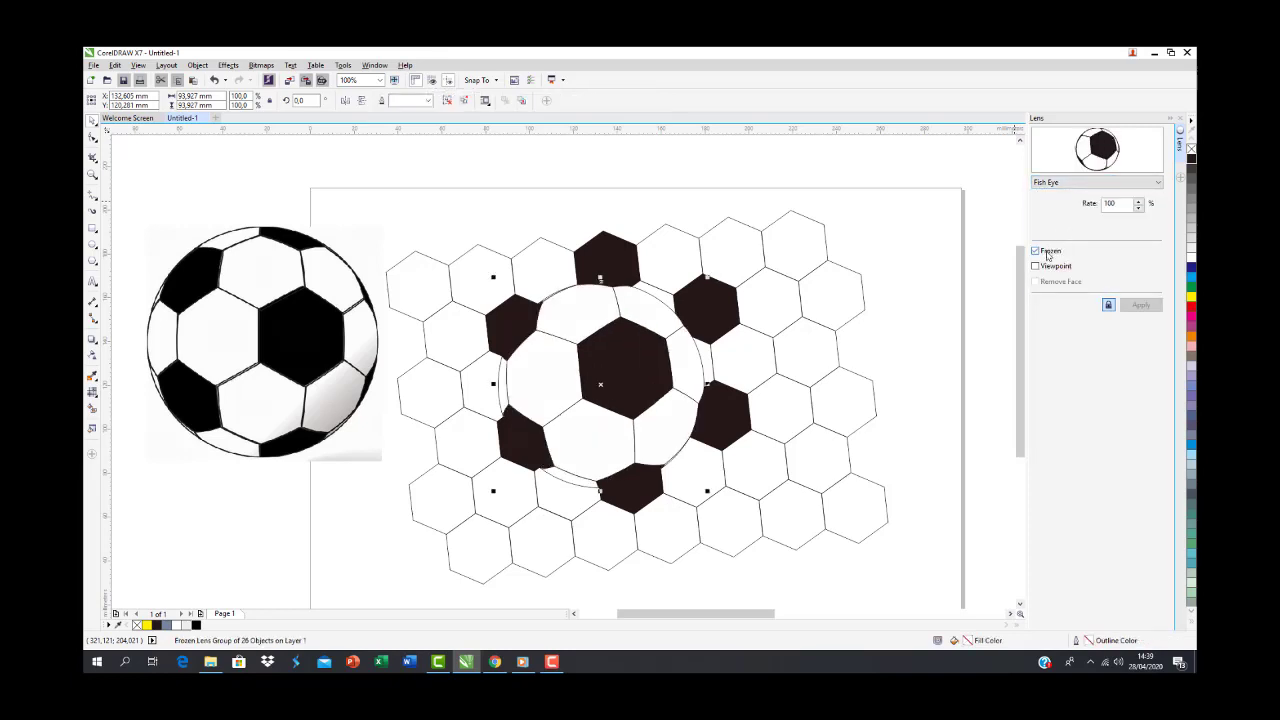
pyautogui.click(1138, 210)
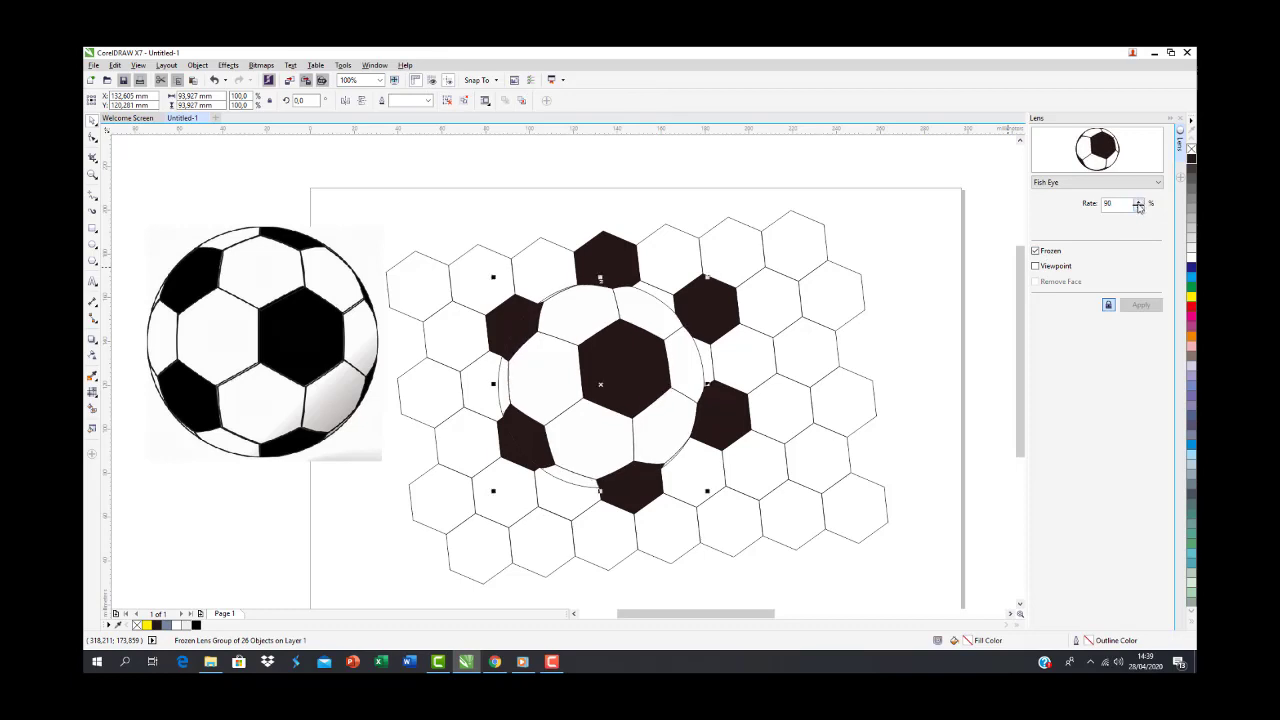
pyautogui.click(1138, 202)
pyautogui.click(1138, 202)
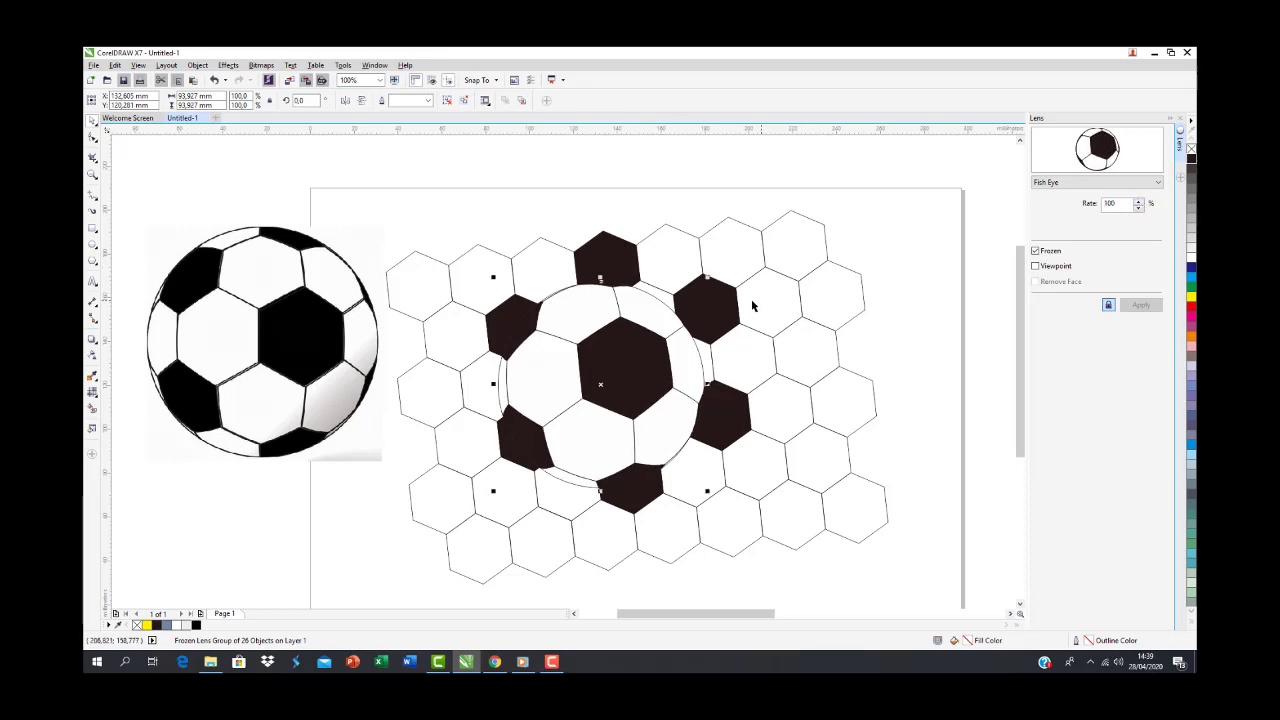
# Move the frozen lens ball off the honeycomb to the empty area just below the reference ball image and deselect it
pyautogui.moveTo(626, 348); pyautogui.dragTo(369, 486)
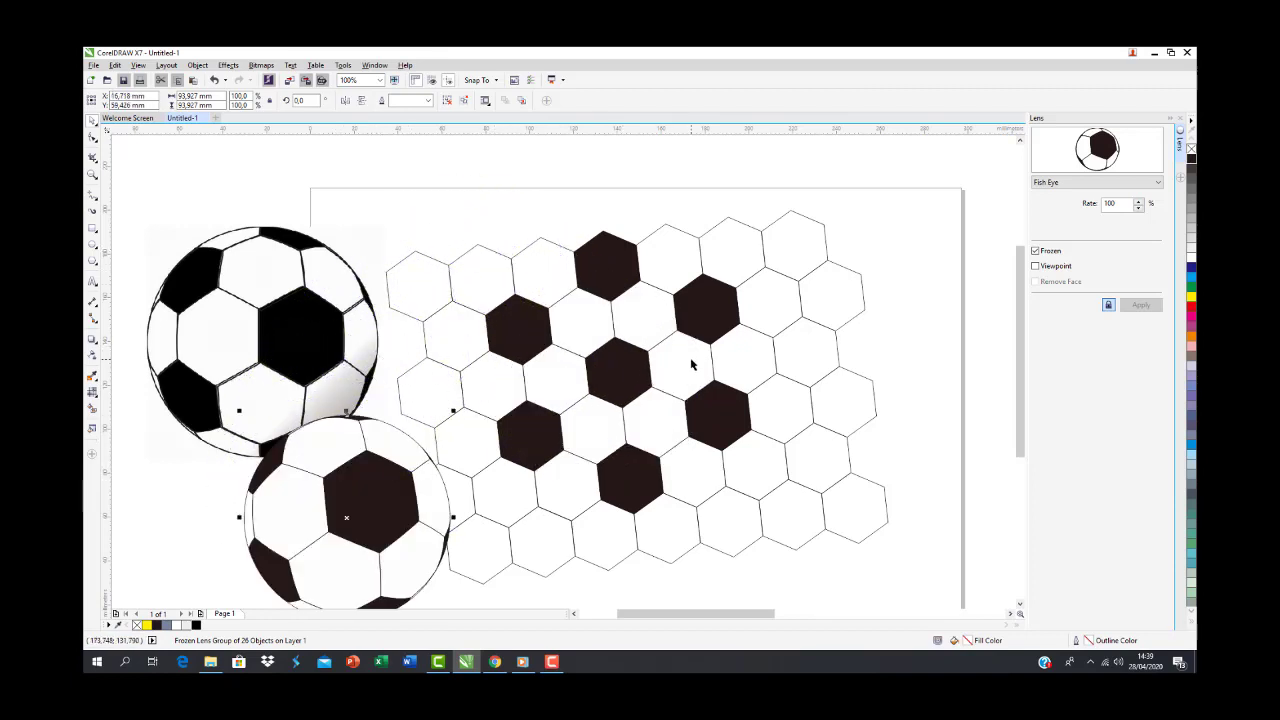
pyautogui.scroll(-2, 693, 366)
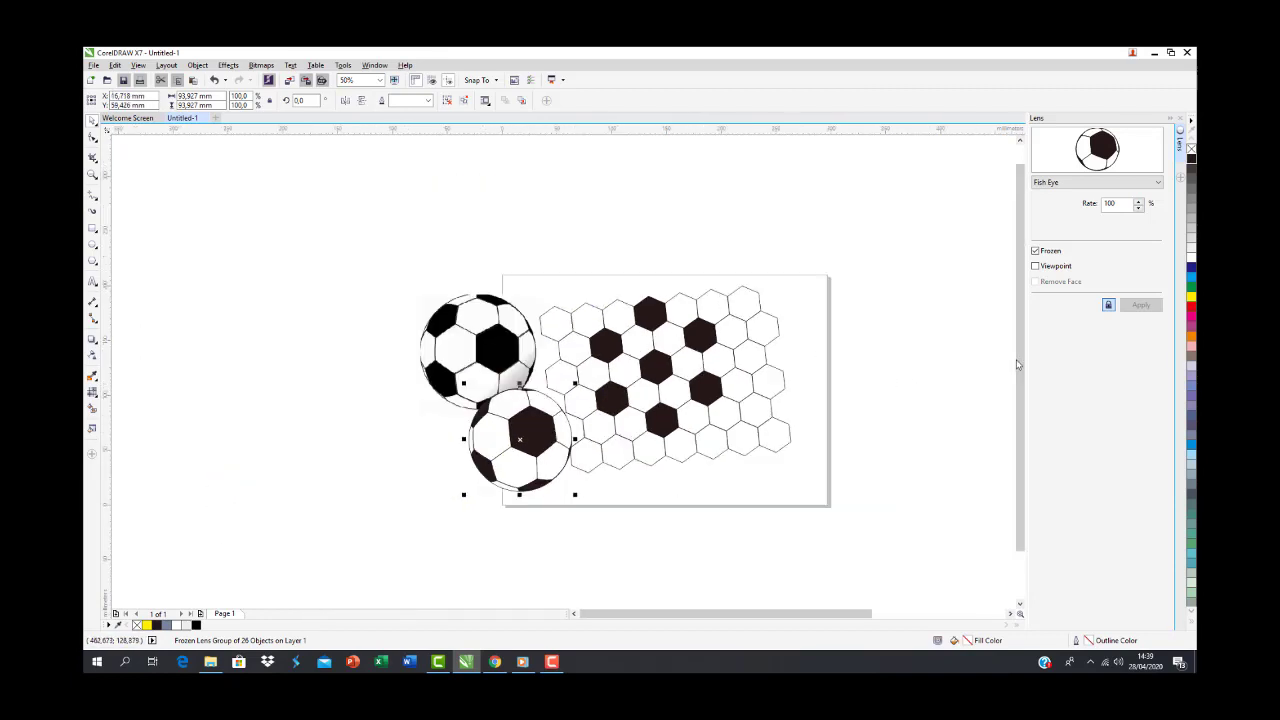
pyautogui.moveTo(520, 415); pyautogui.dragTo(556, 440)
pyautogui.scroll(2, 455, 448)
pyautogui.click(620, 429)
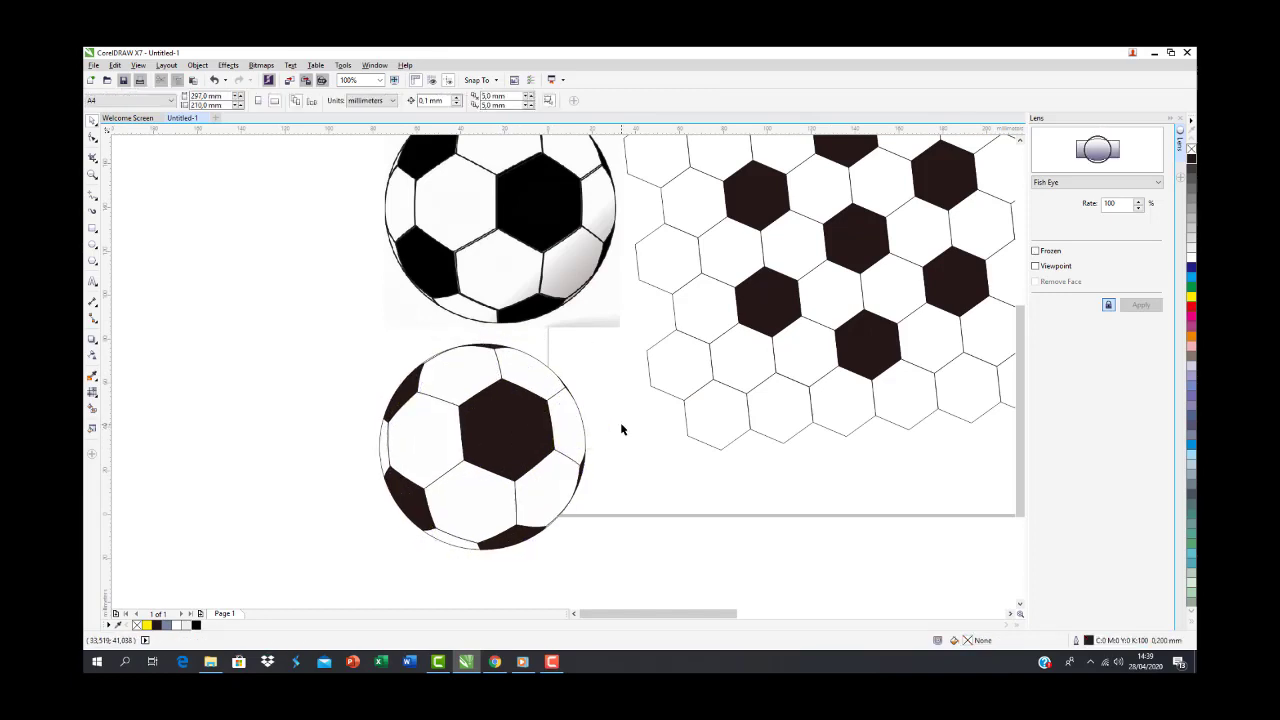